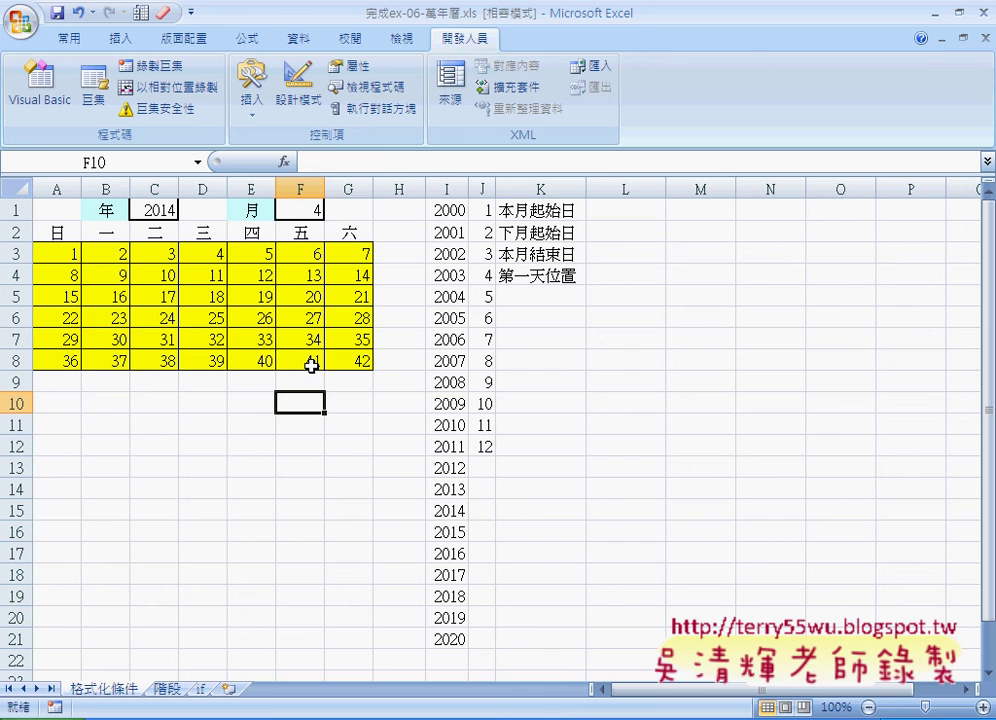
# Highlight the date grid, helper cells L1–L4, year 2014 in C1 and month 4 in F1, then clear annotations.
pyautogui.moveTo(67, 256); pyautogui.dragTo(362, 356)
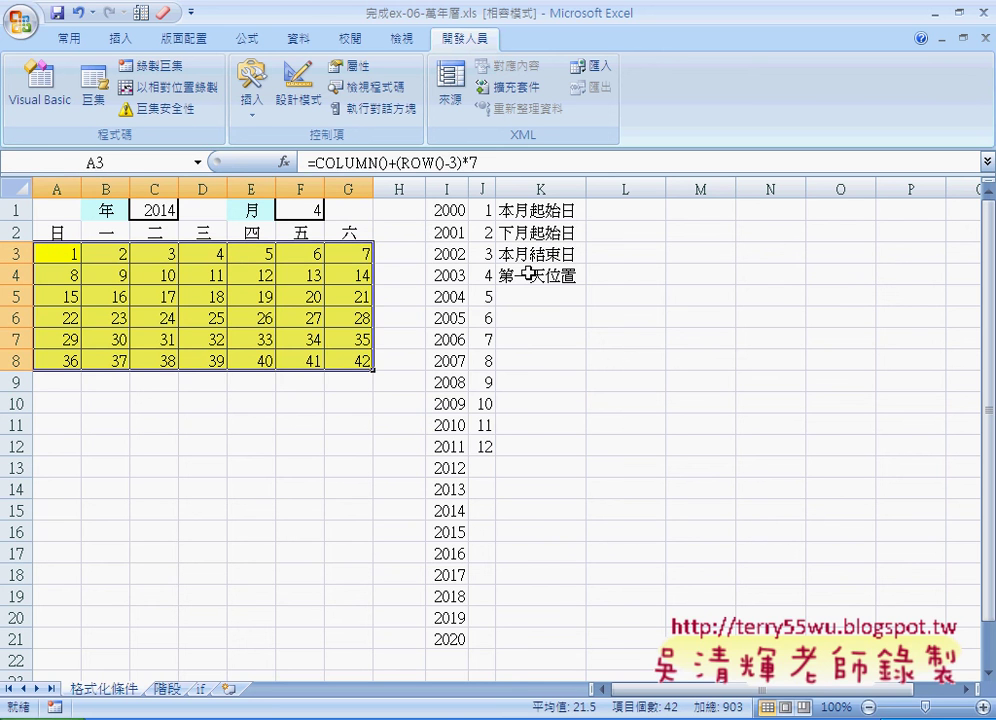
pyautogui.moveTo(638, 213)
pyautogui.mouseDown()
pyautogui.moveTo(645, 251)
pyautogui.moveTo(610, 274)
pyautogui.mouseUp()
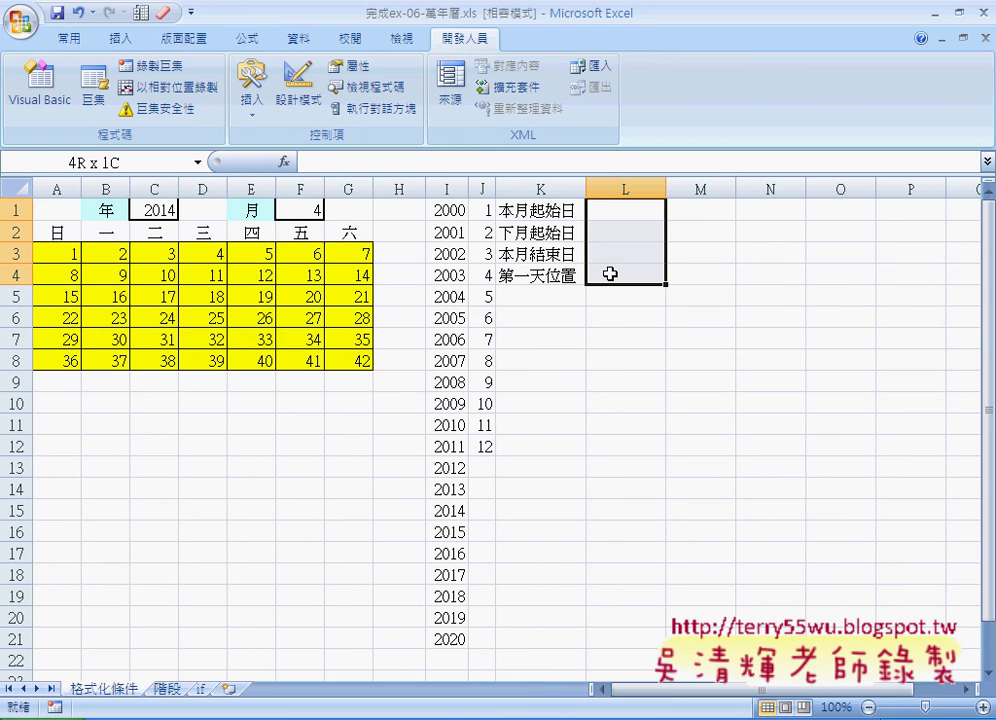
pyautogui.click(540, 211)
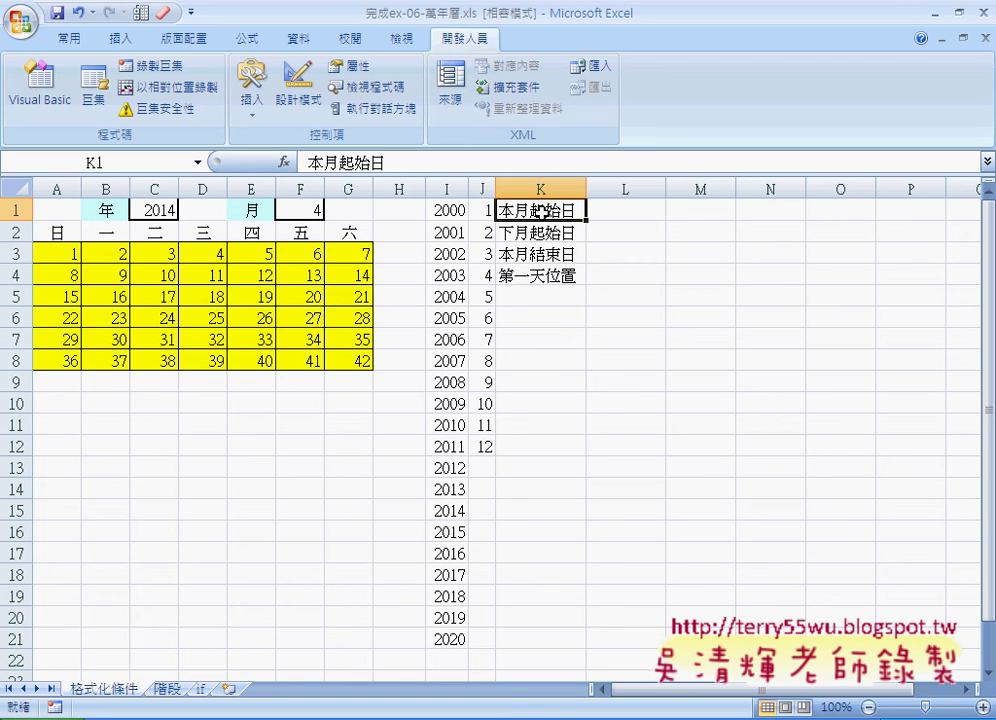
pyautogui.click(622, 215)
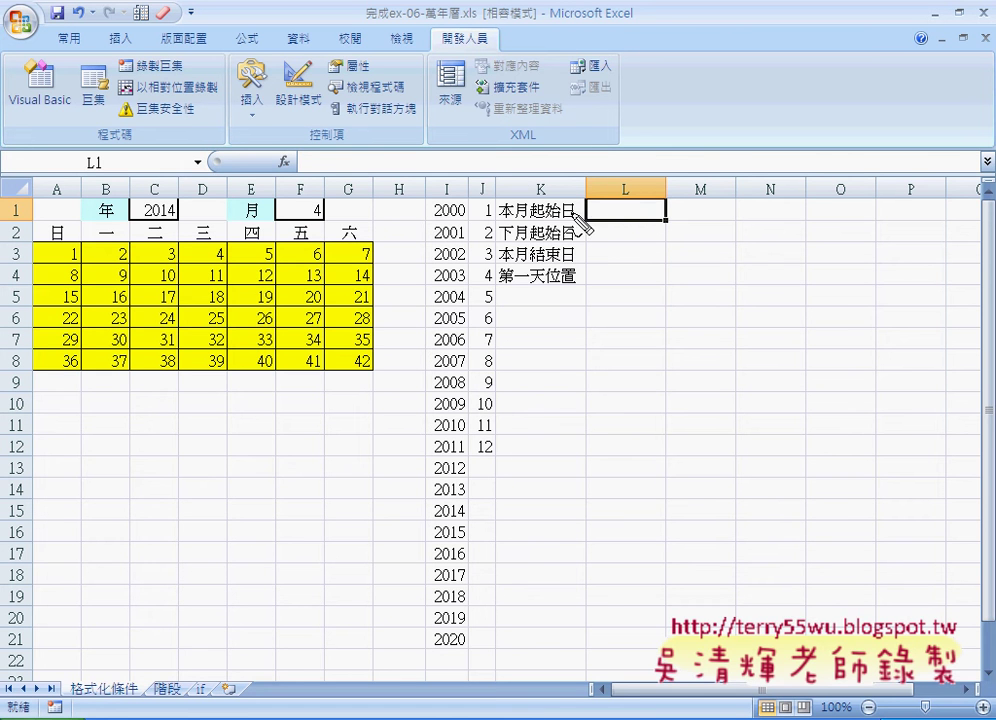
pyautogui.moveTo(578, 214); pyautogui.dragTo(500, 218)
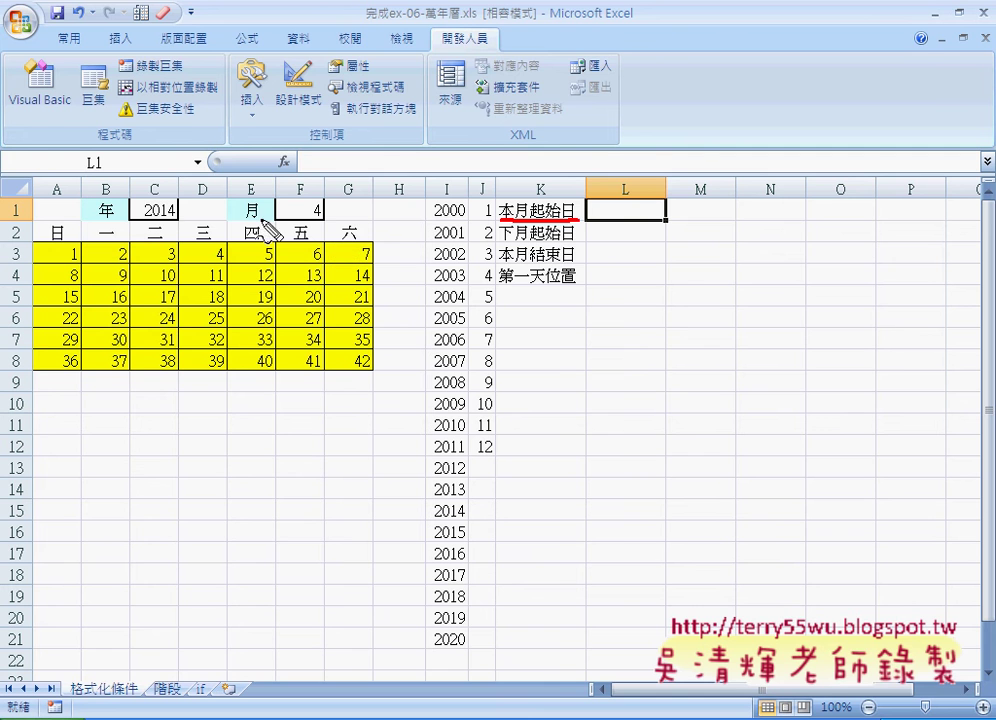
pyautogui.moveTo(176, 218)
pyautogui.mouseDown()
pyautogui.moveTo(131, 218)
pyautogui.moveTo(180, 219)
pyautogui.mouseUp()
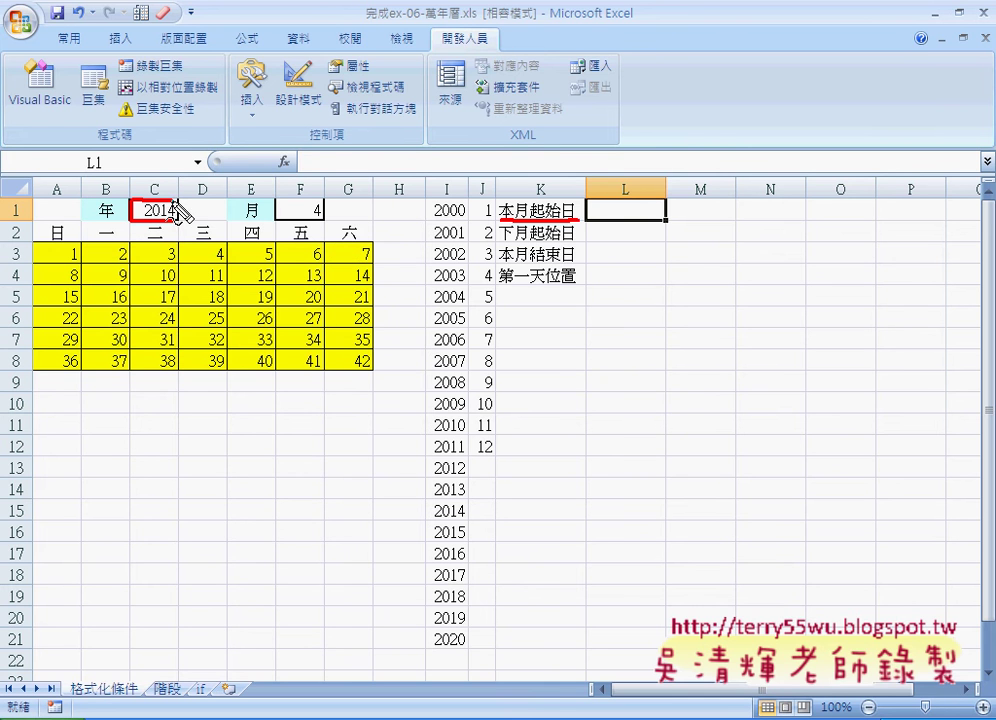
pyautogui.moveTo(278, 200)
pyautogui.mouseDown()
pyautogui.moveTo(300, 220)
pyautogui.moveTo(323, 204)
pyautogui.moveTo(333, 222)
pyautogui.mouseUp()
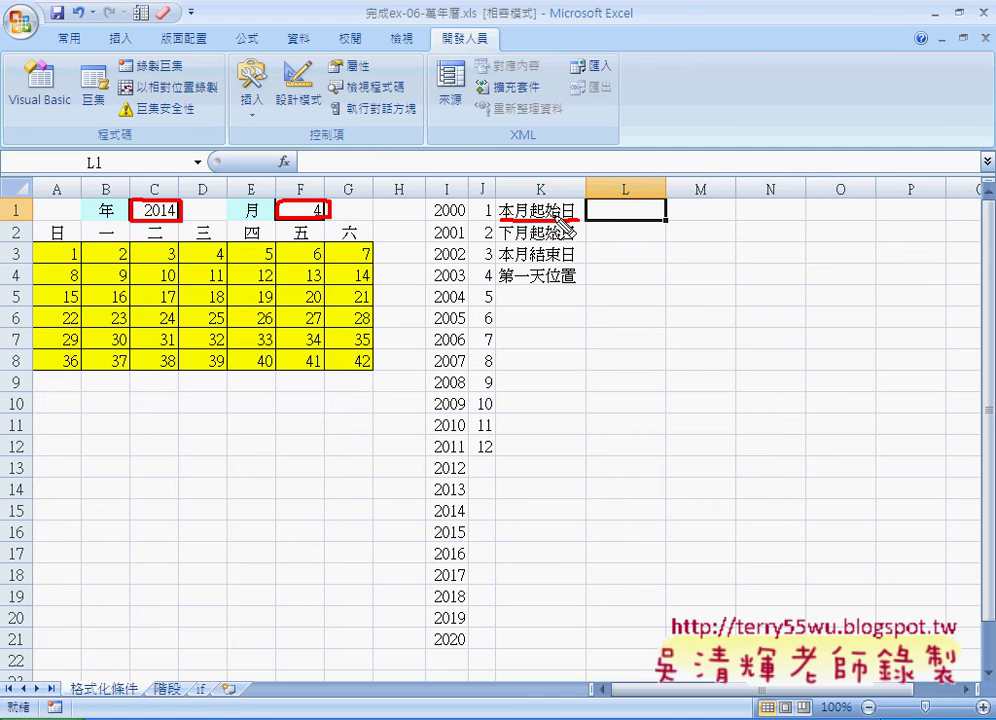
pyautogui.moveTo(533, 179); pyautogui.dragTo(534, 201)
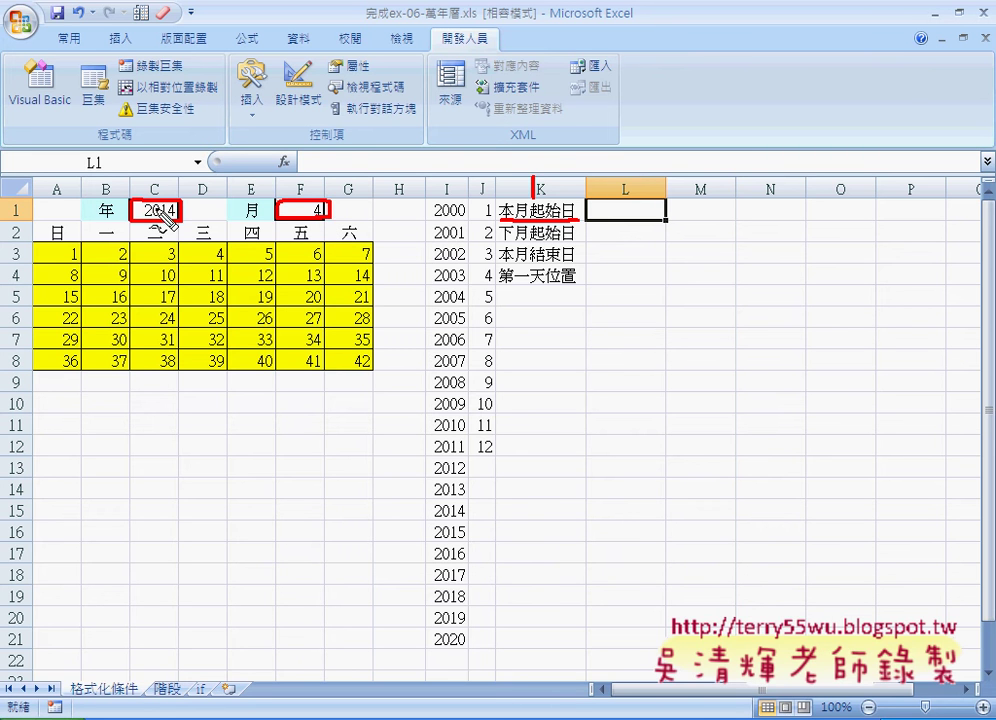
pyautogui.moveTo(185, 214); pyautogui.dragTo(207, 195)
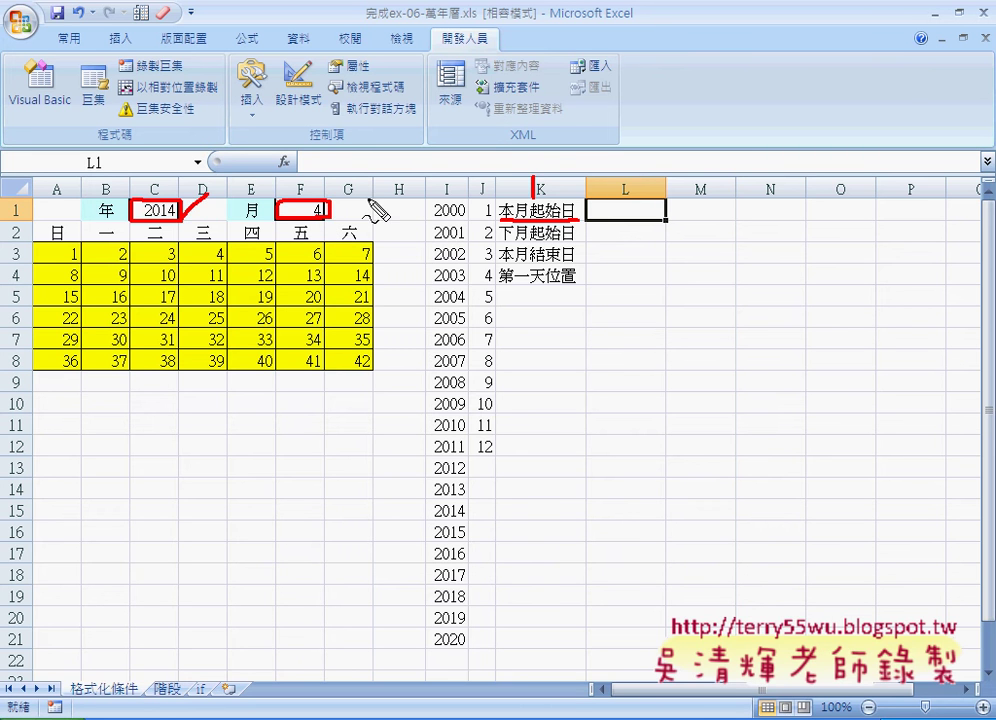
pyautogui.moveTo(345, 222); pyautogui.dragTo(376, 193)
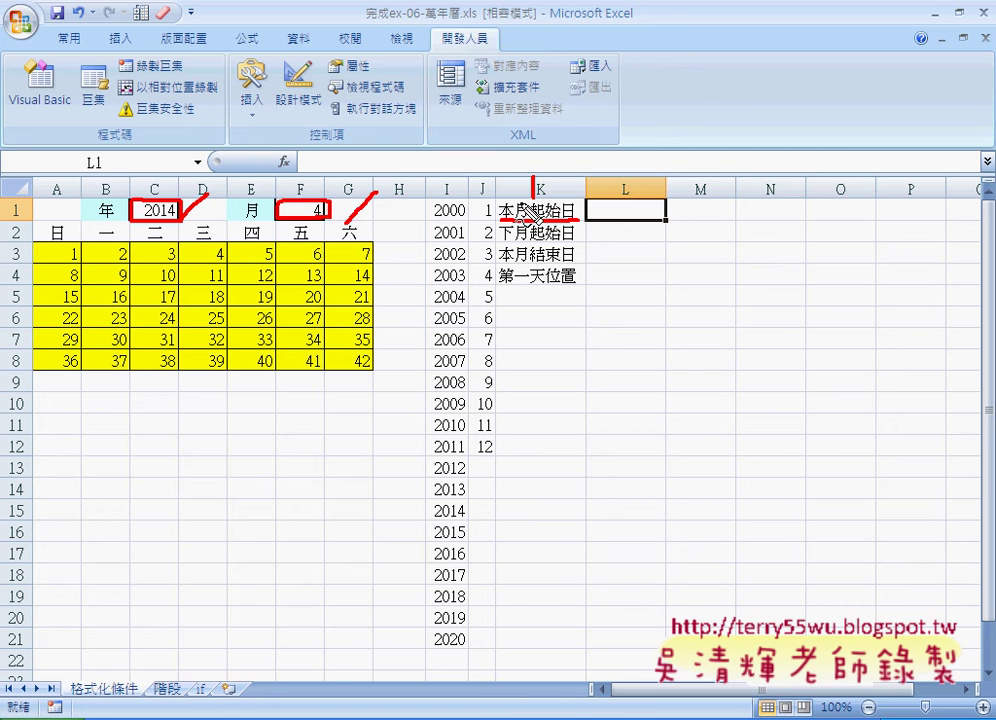
pyautogui.press('Escape')
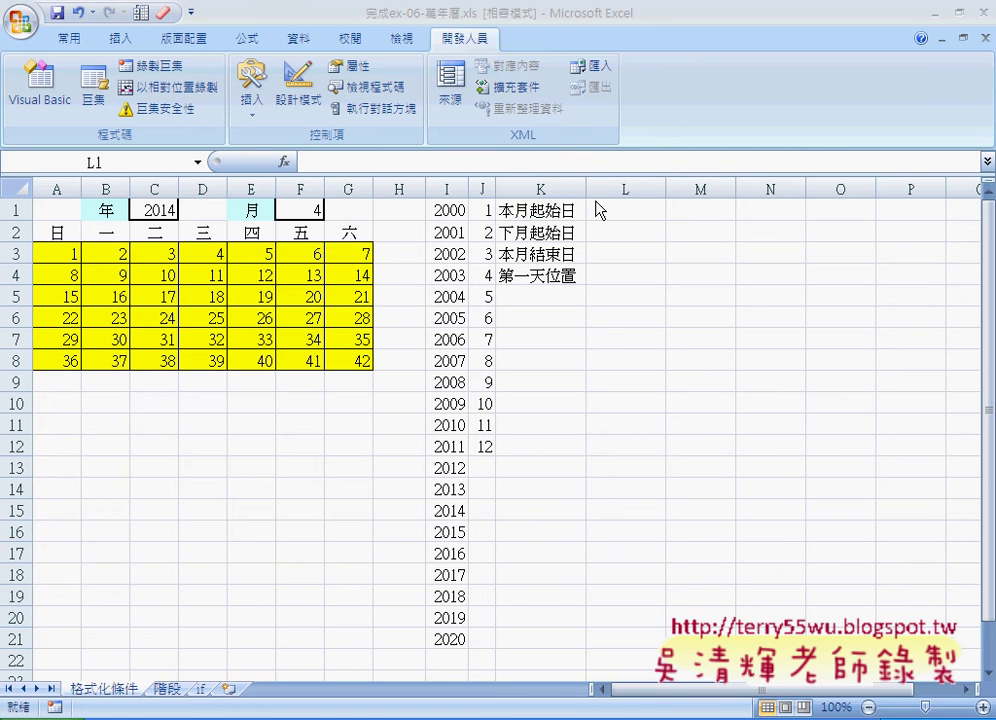
# Enter =DATE(C1,F1,1) in L1 so it shows the month start 2014/4/1.
pyautogui.click(640, 217)
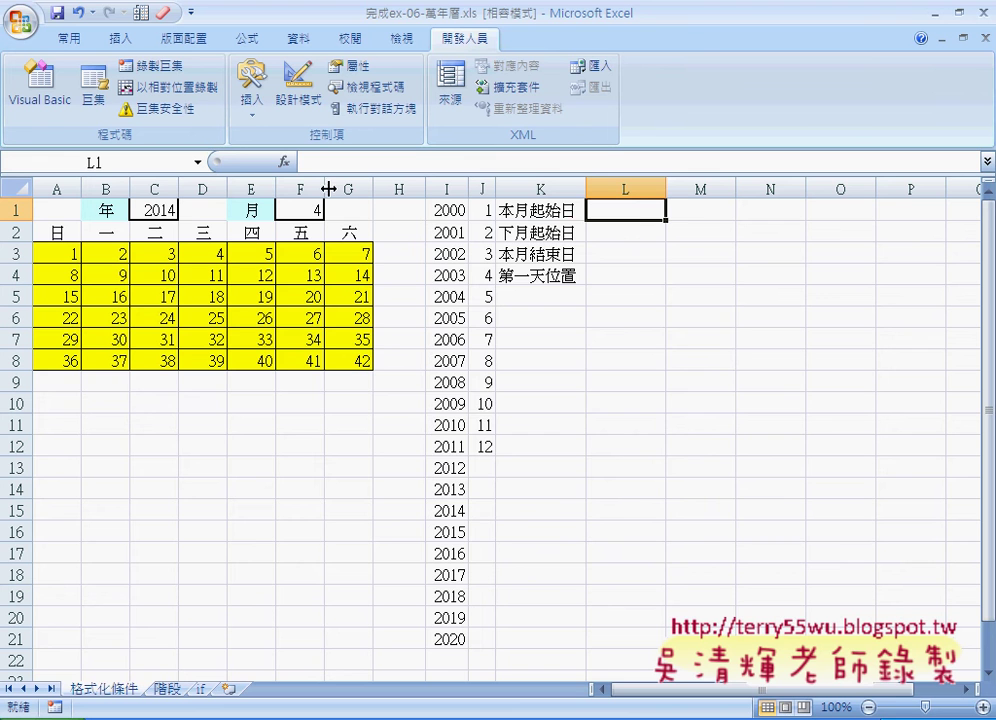
pyautogui.click(284, 161)
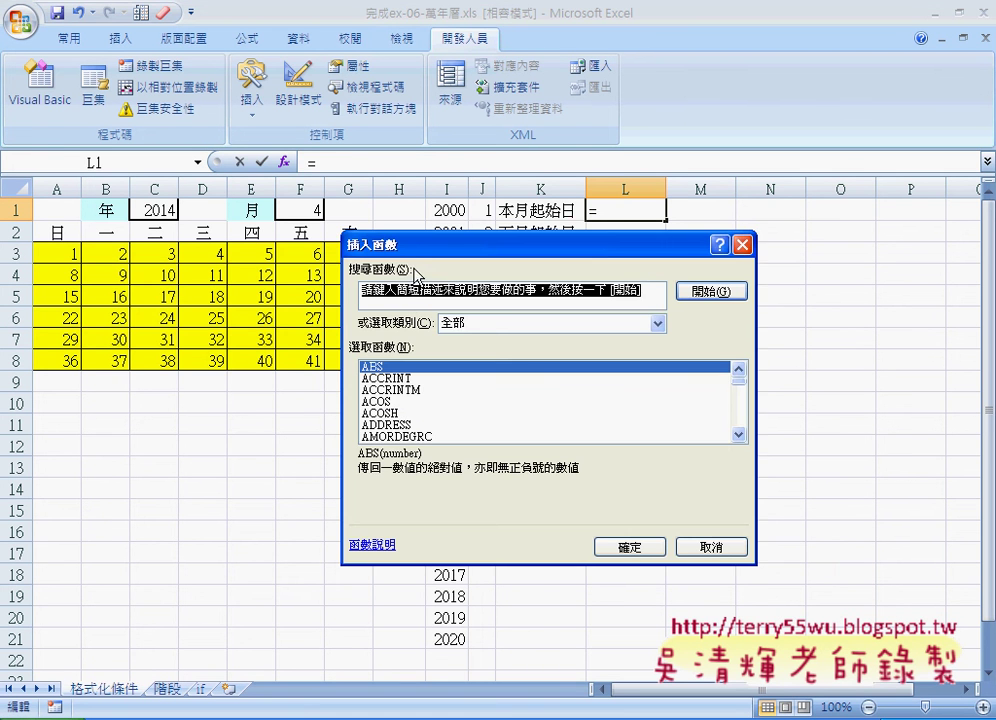
pyautogui.moveTo(410, 252); pyautogui.dragTo(279, 232)
pyautogui.click(328, 304)
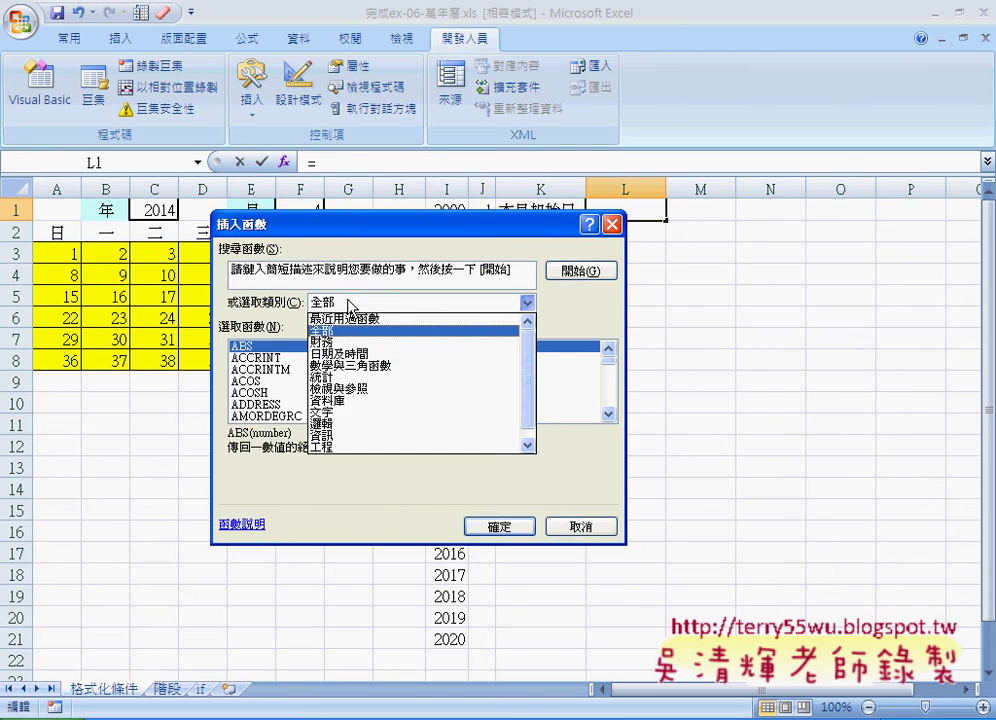
pyautogui.click(365, 354)
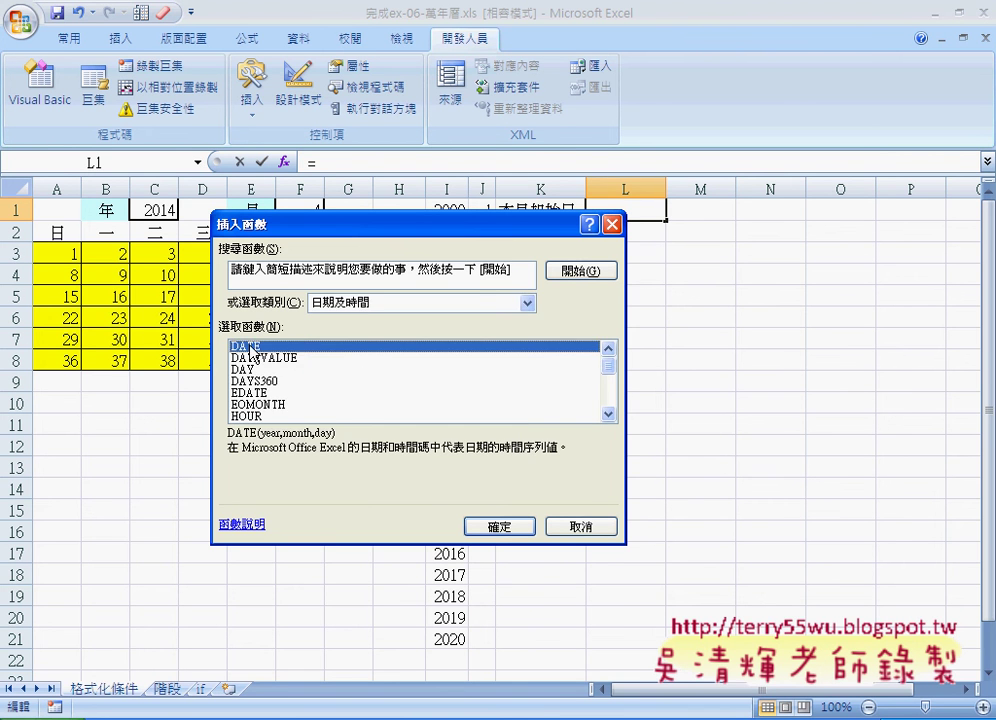
pyautogui.click(498, 526)
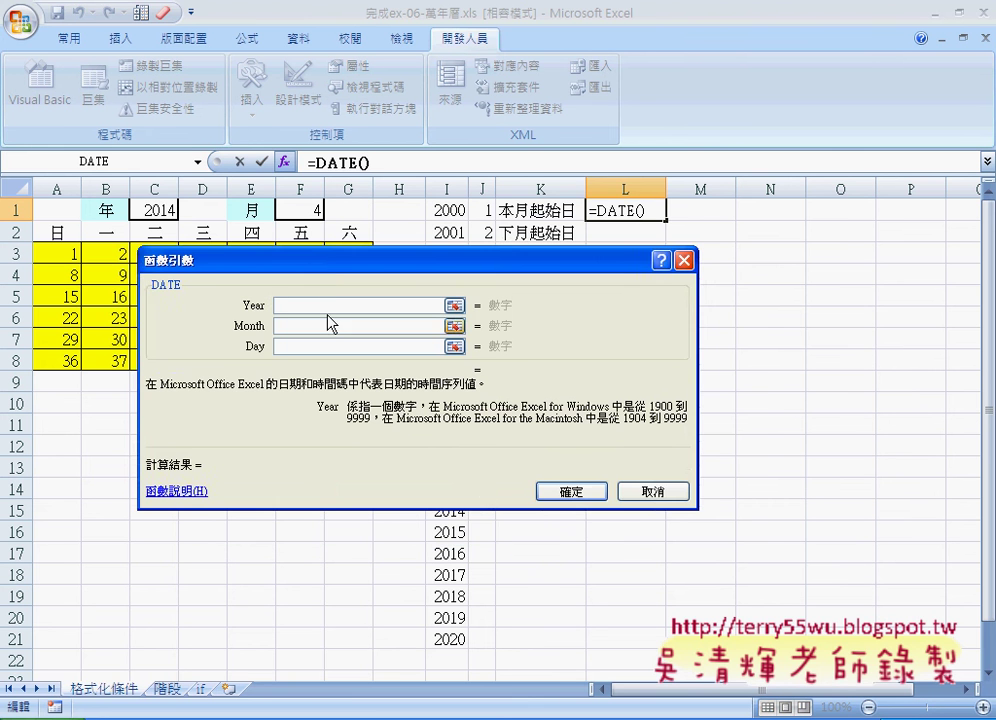
pyautogui.moveTo(330, 270); pyautogui.dragTo(398, 319)
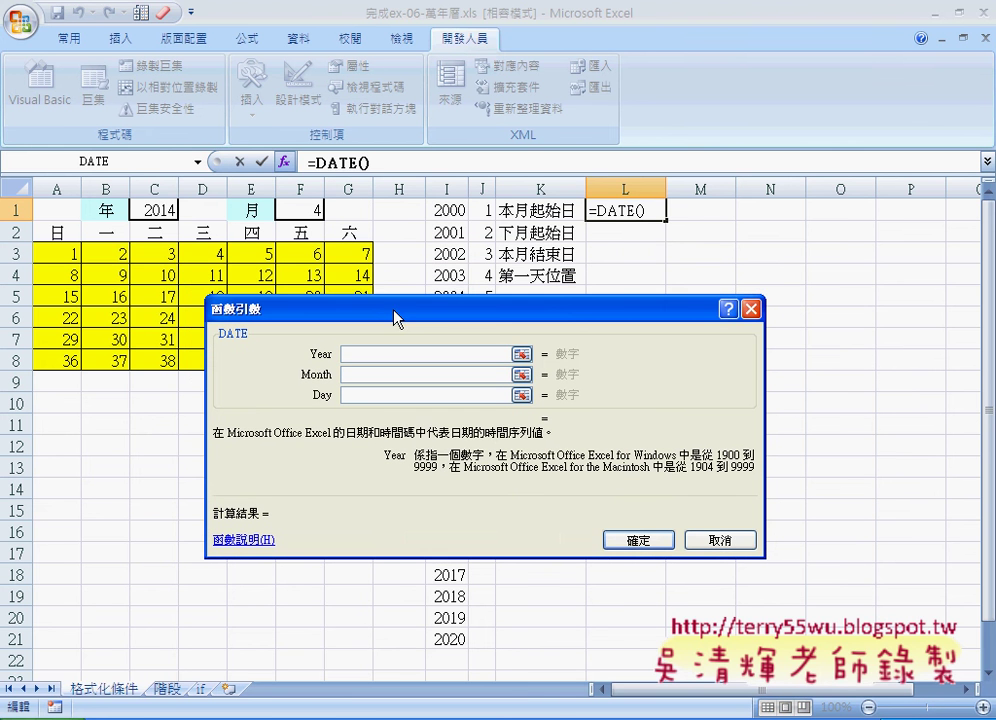
pyautogui.click(150, 210)
pyautogui.click(357, 376)
pyautogui.click(285, 210)
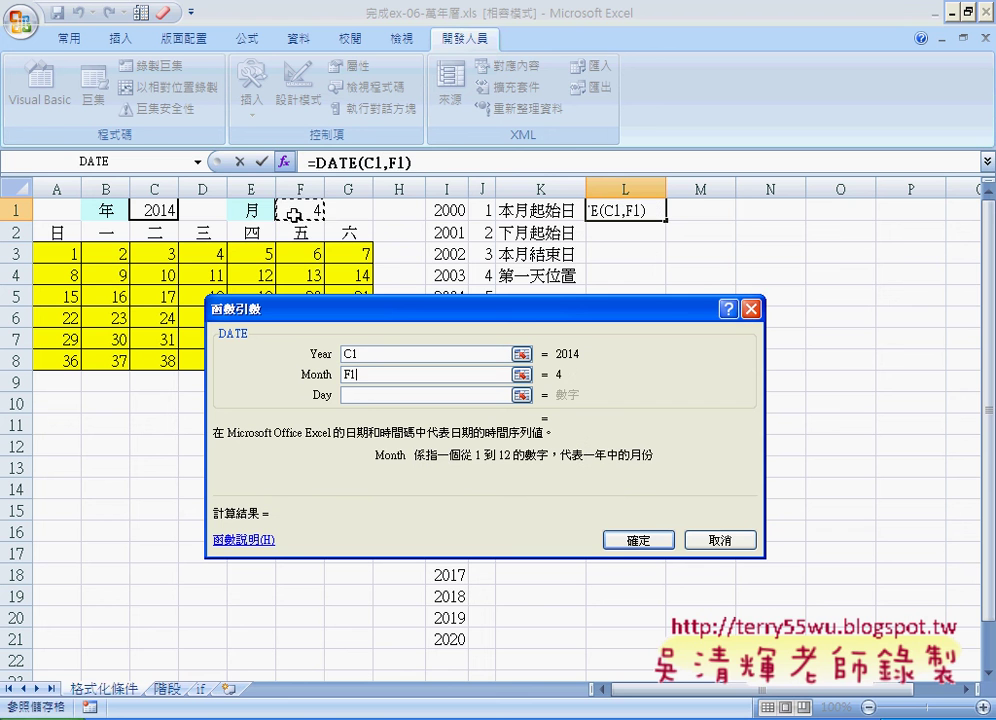
pyautogui.click(366, 397)
pyautogui.write('1')
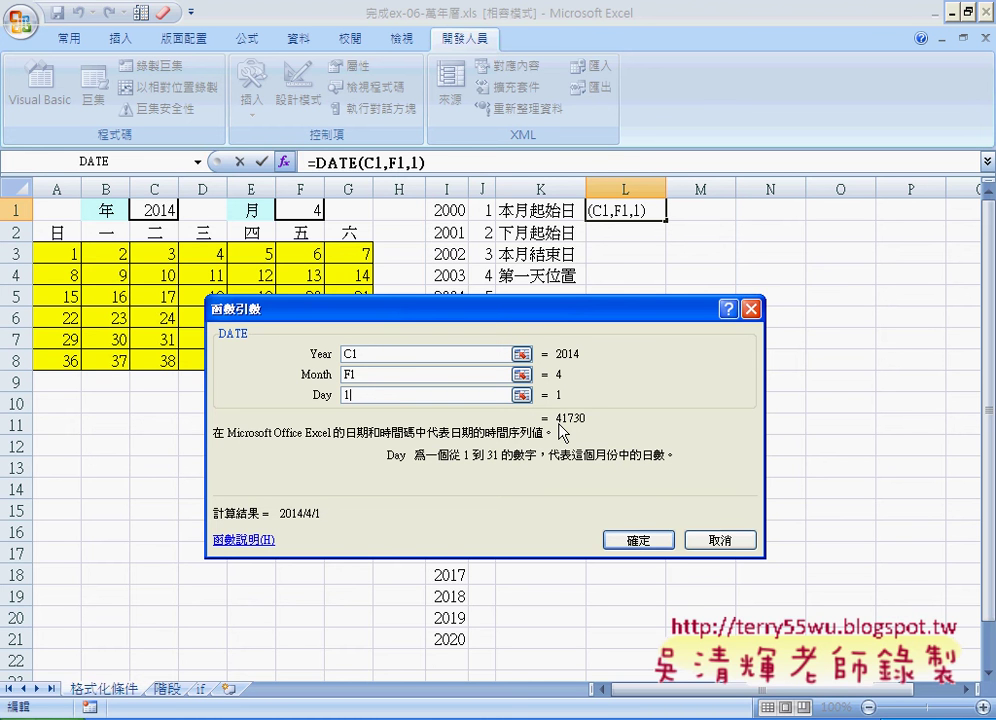
pyautogui.click(638, 540)
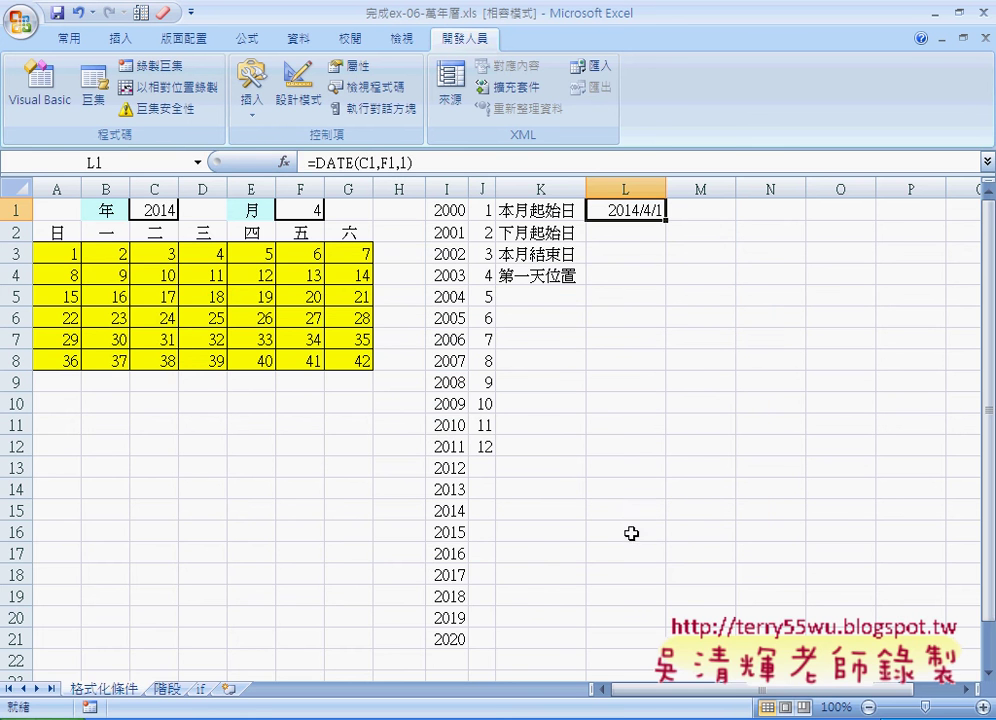
pyautogui.click(654, 231)
# Enter =EDATE(L1,1) in L2, giving next month's start 2014/5/1.
pyautogui.click(285, 162)
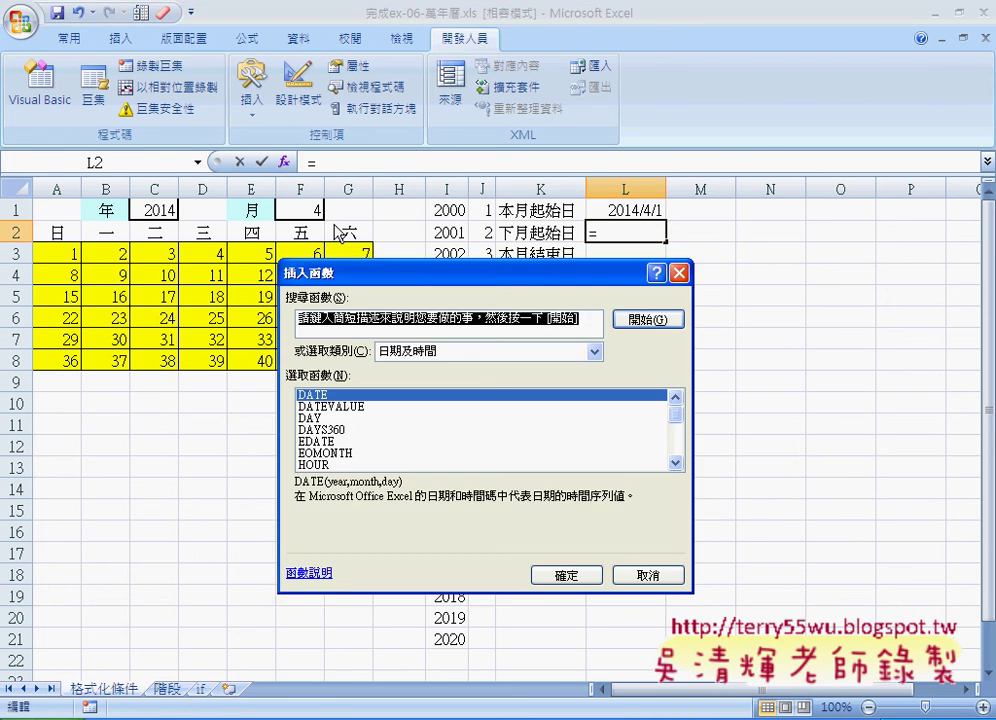
pyautogui.click(410, 441)
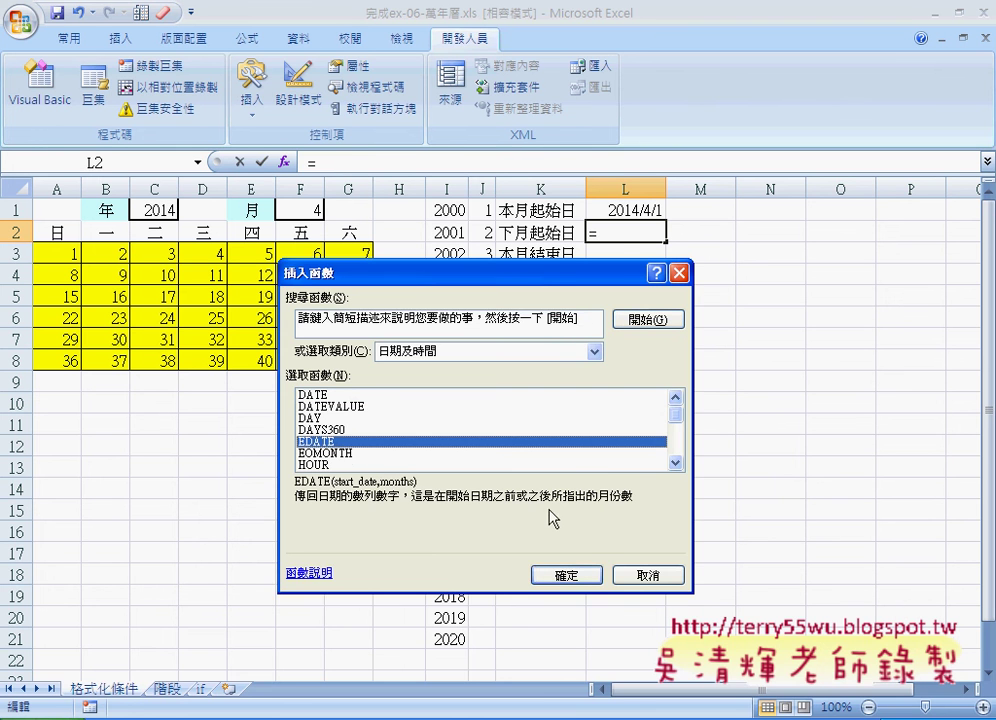
pyautogui.click(566, 574)
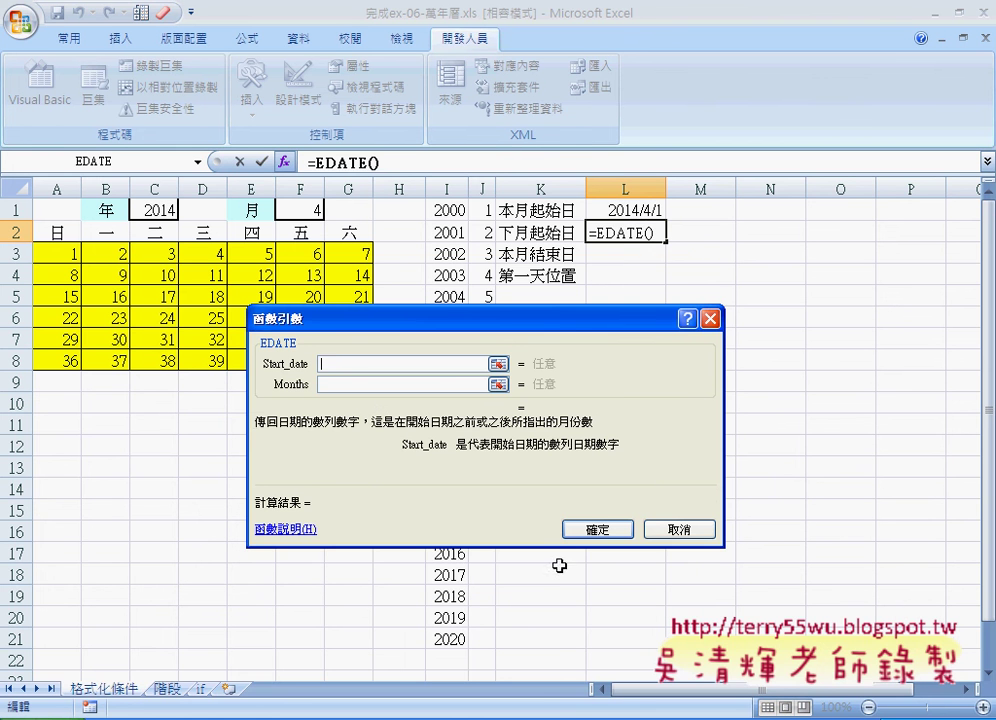
pyautogui.click(629, 199)
pyautogui.click(378, 382)
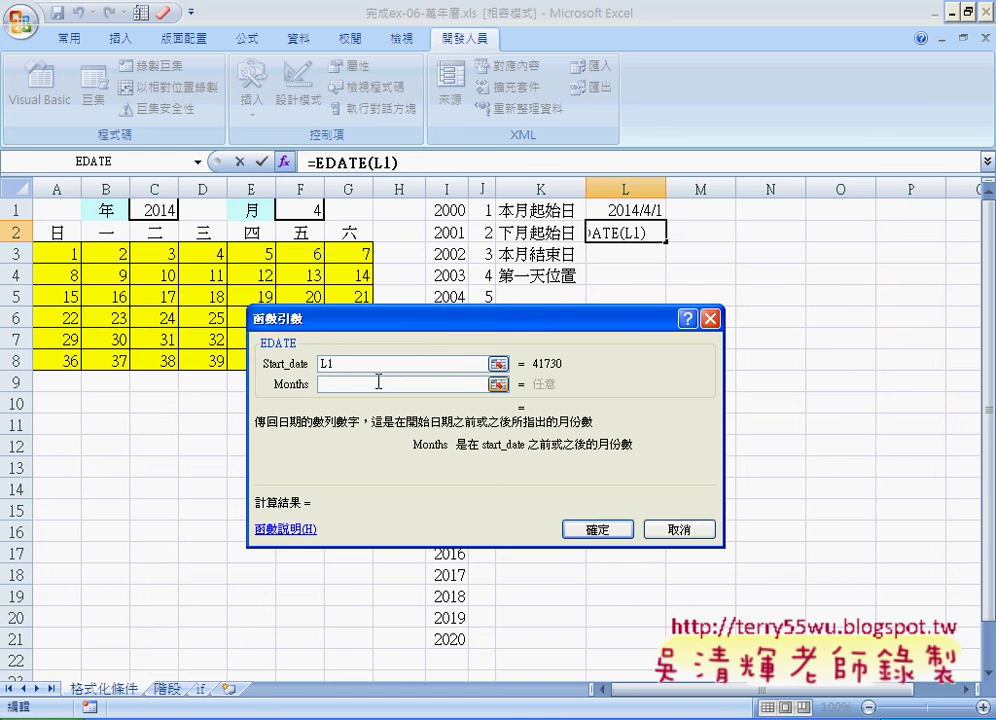
pyautogui.write('1')
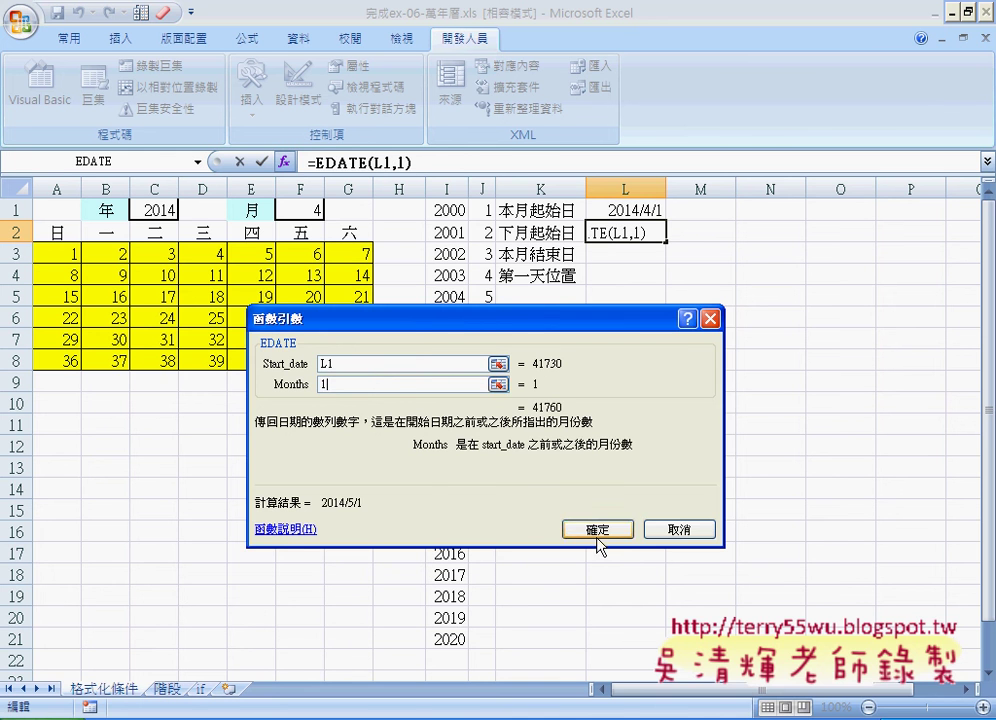
pyautogui.click(597, 530)
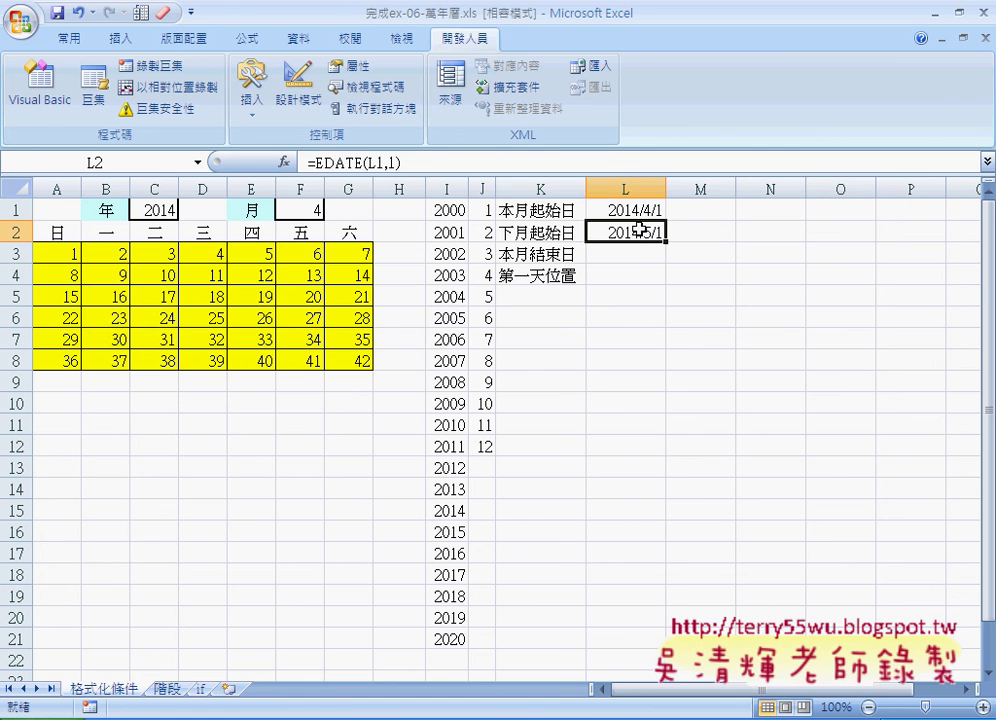
# Select L3 for the month-end value after checking L2's =EDATE(L1,1) formula.
pyautogui.click(635, 254)
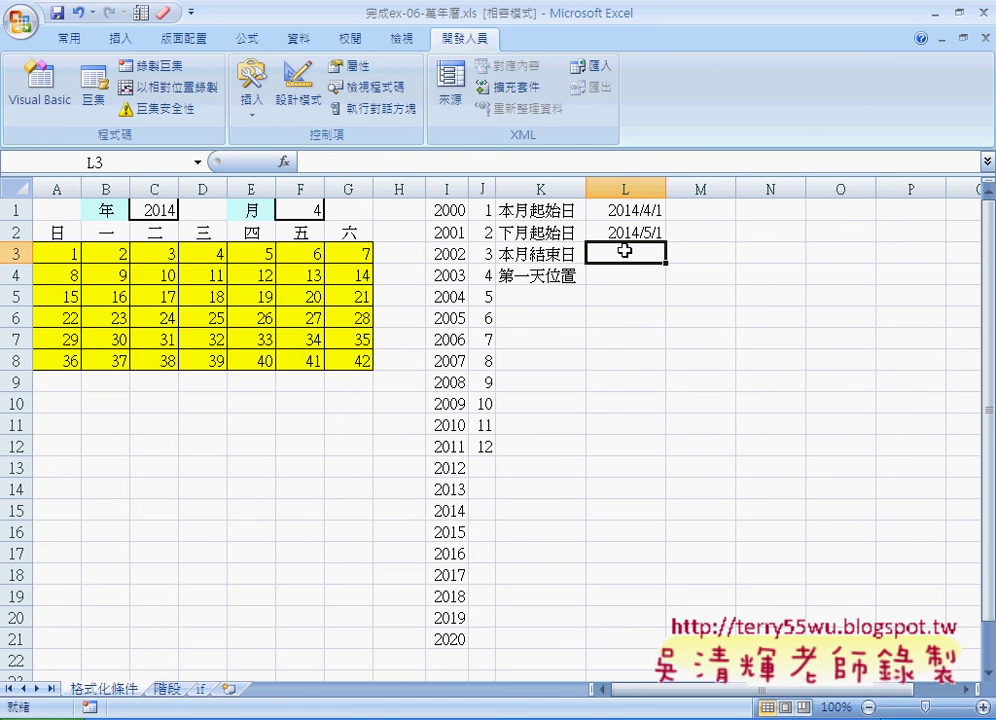
pyautogui.click(647, 231)
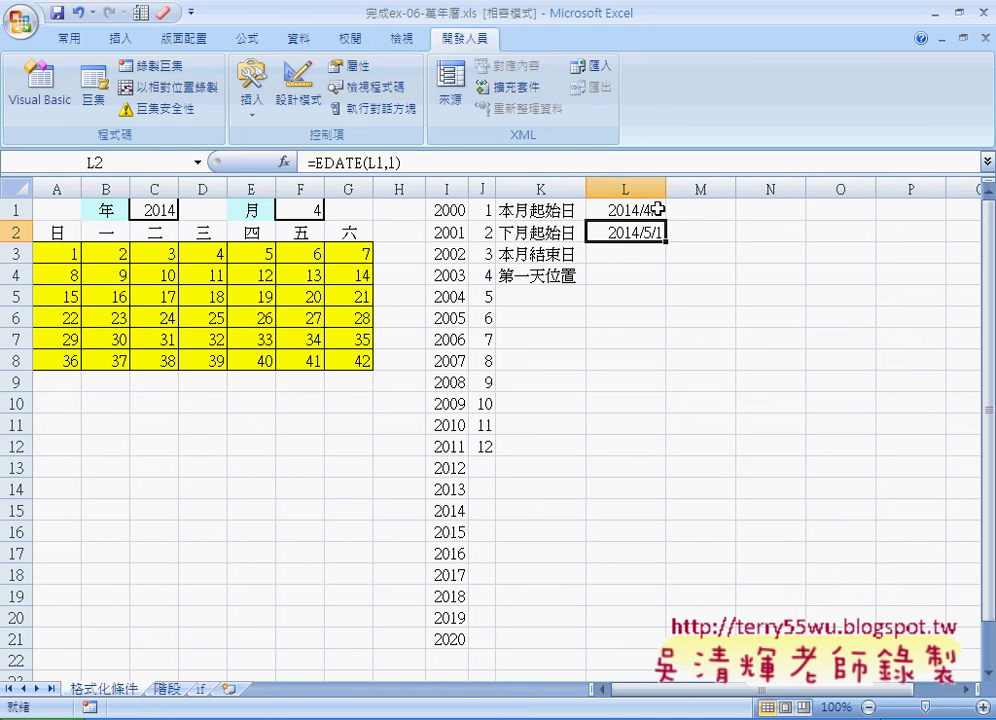
pyautogui.click(630, 252)
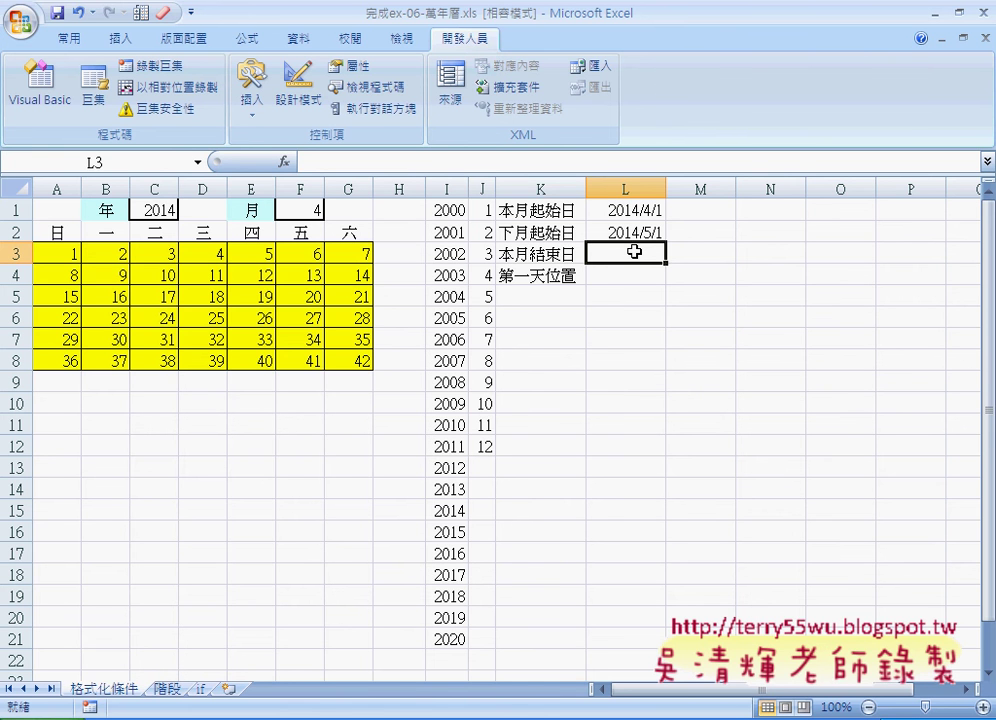
# Enter =DAY(L2-1) in L3 so it shows 30 days in the month.
pyautogui.click(285, 162)
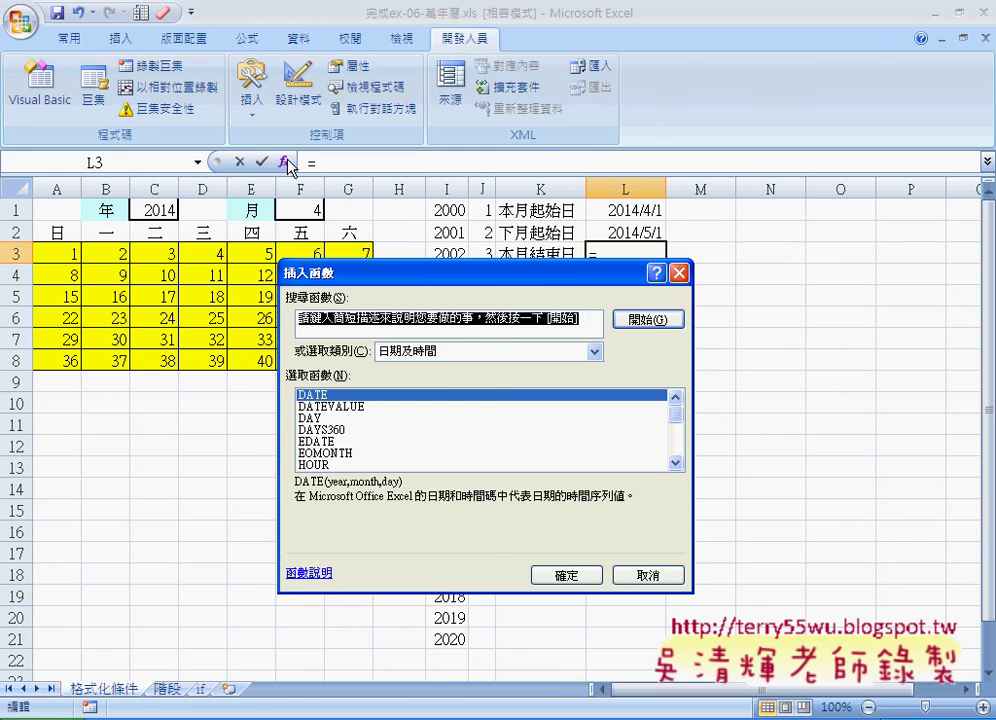
pyautogui.click(312, 418)
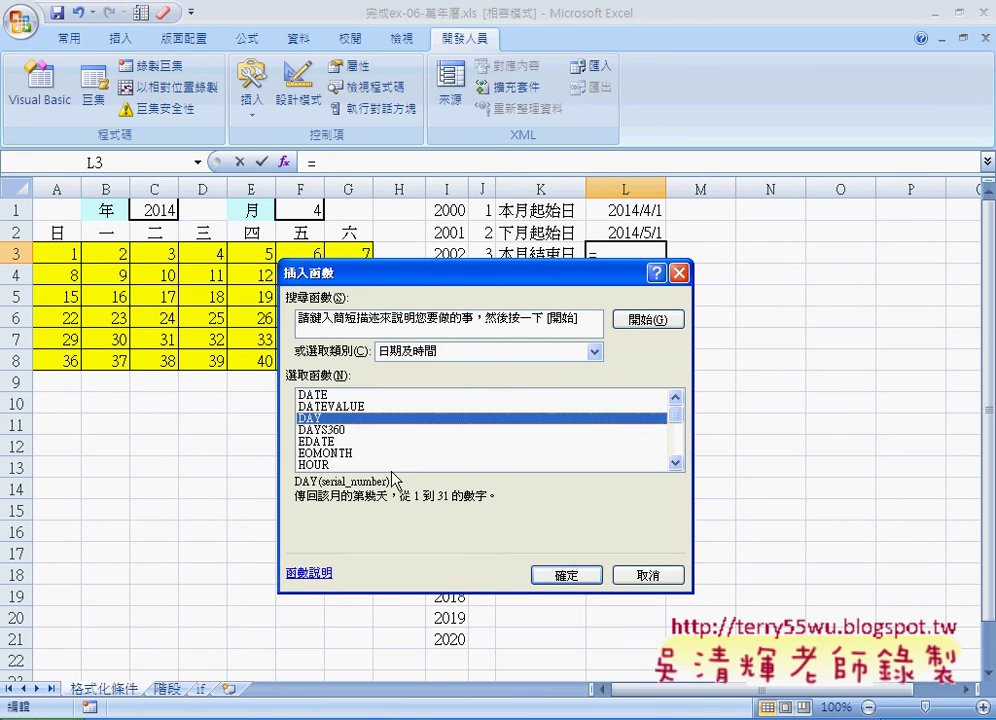
pyautogui.click(566, 575)
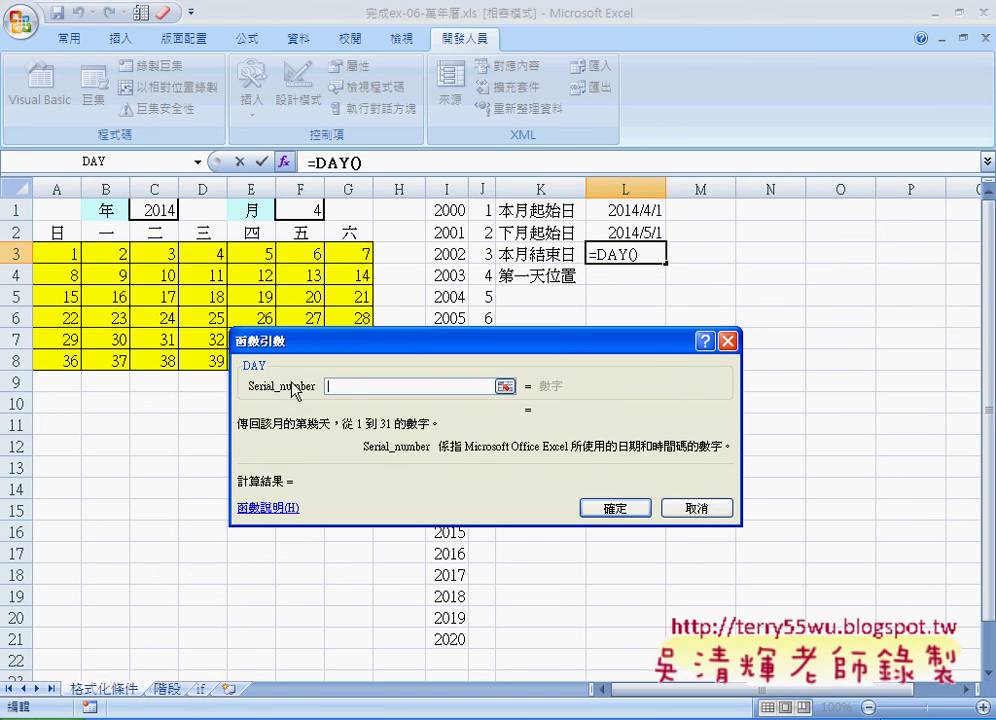
pyautogui.click(644, 233)
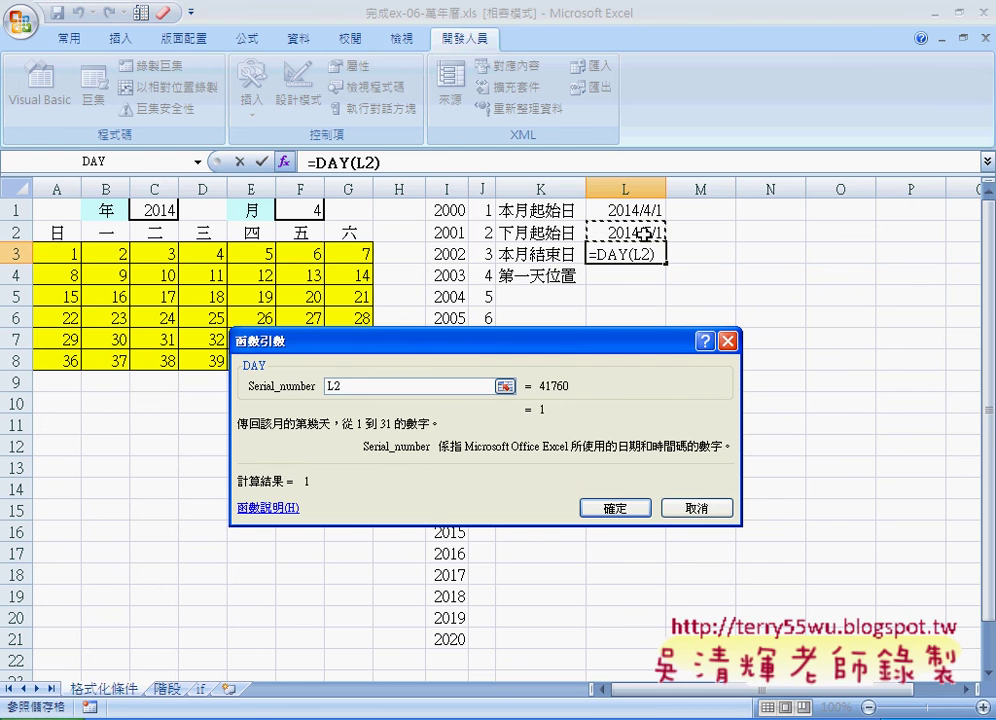
pyautogui.write('-1')
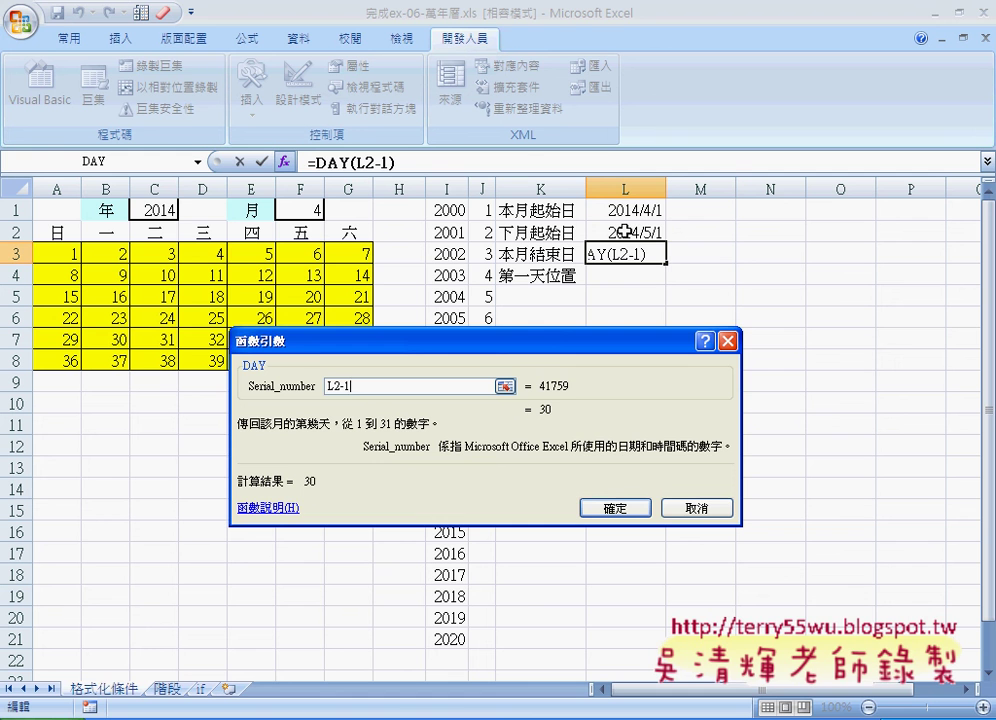
pyautogui.click(617, 508)
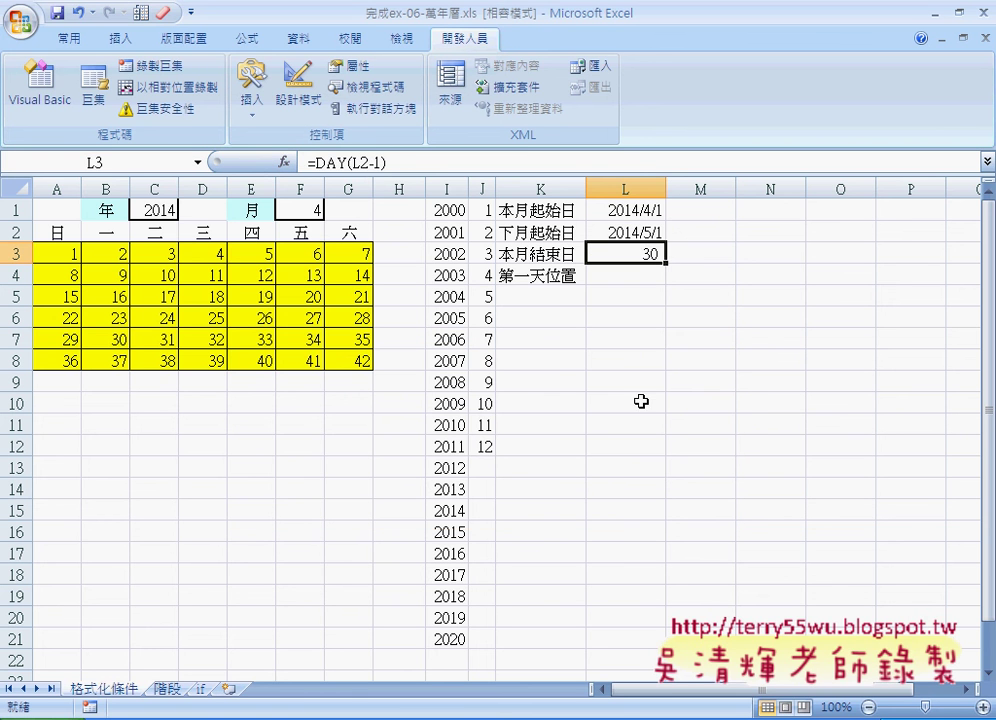
pyautogui.click(312, 210)
# Test month 5 in F1's dropdown, then set F1 to month 2 for February.
pyautogui.click(332, 209)
pyautogui.click(300, 237)
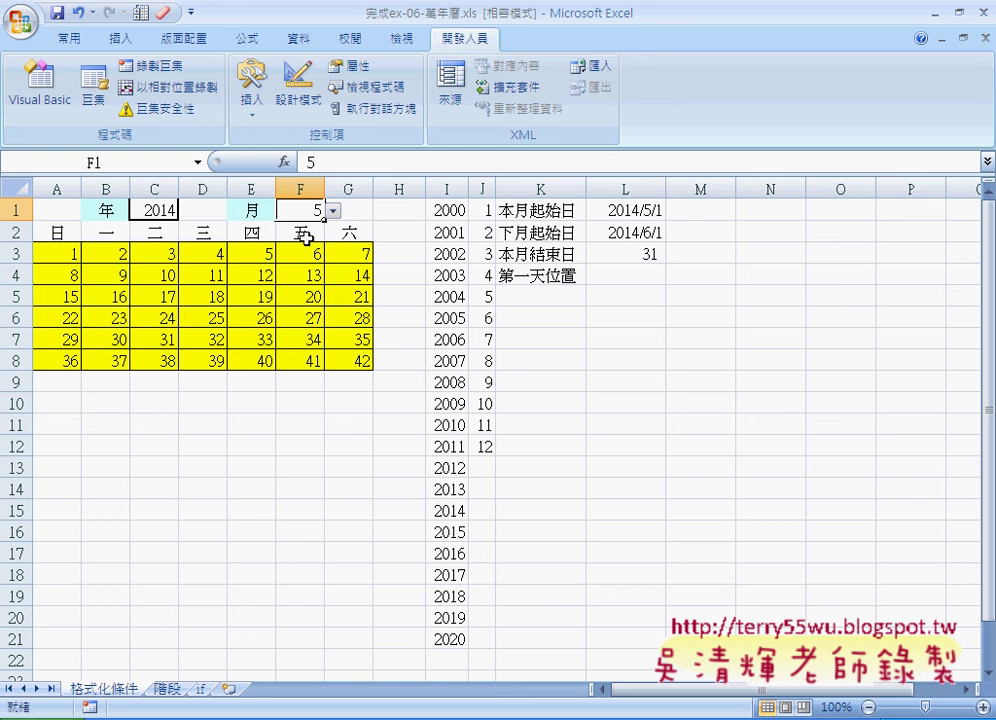
pyautogui.click(332, 209)
pyautogui.scroll(1, 307, 260)
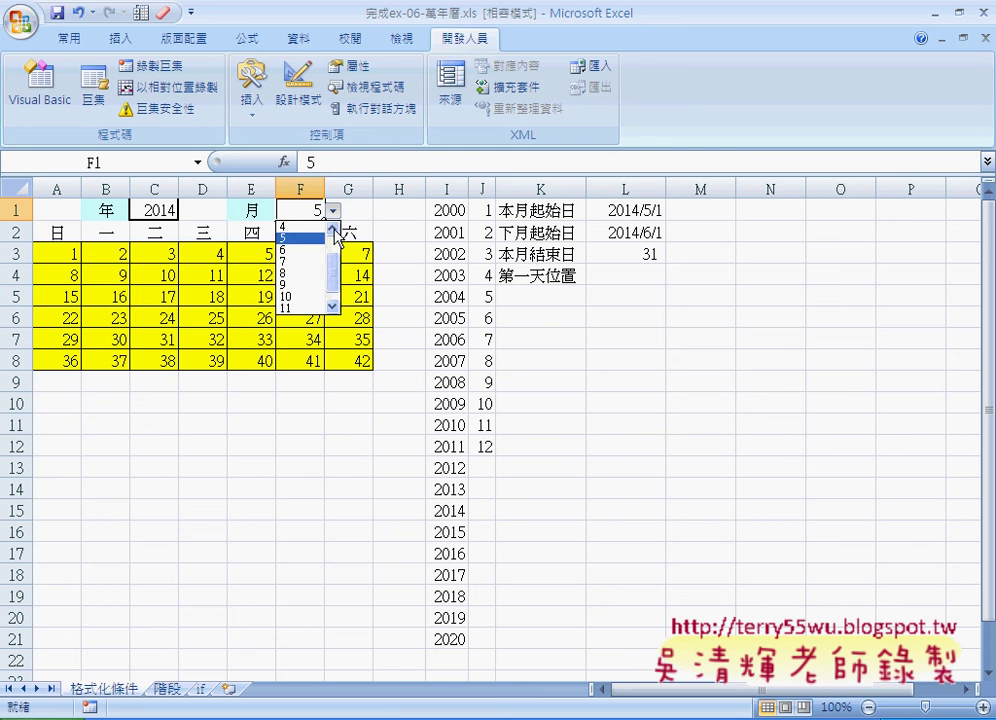
pyautogui.click(307, 240)
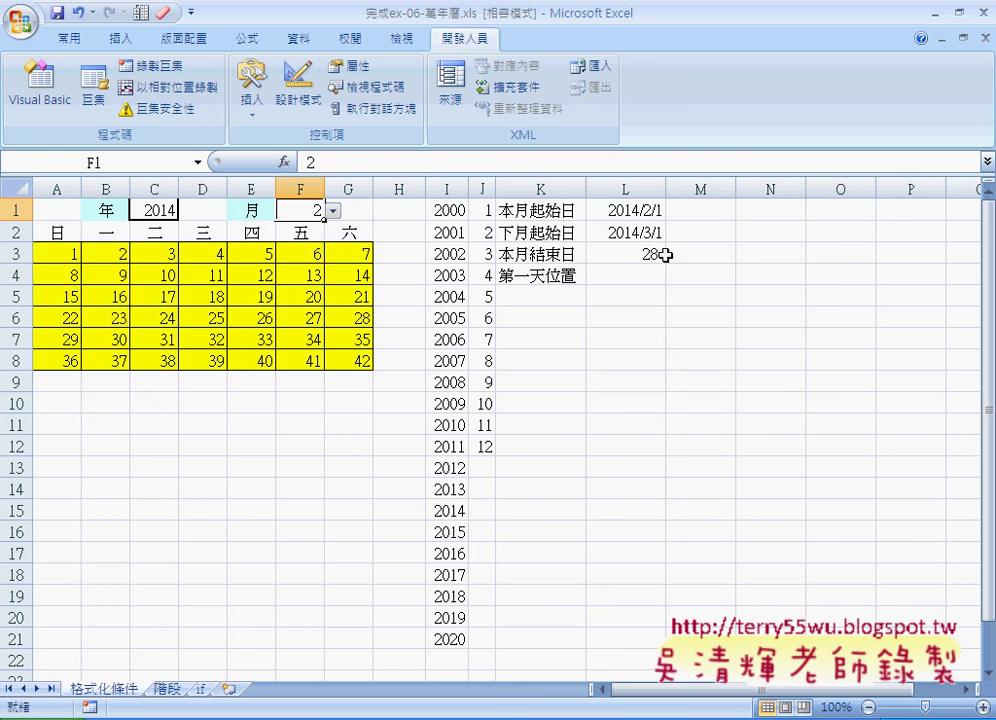
pyautogui.click(637, 272)
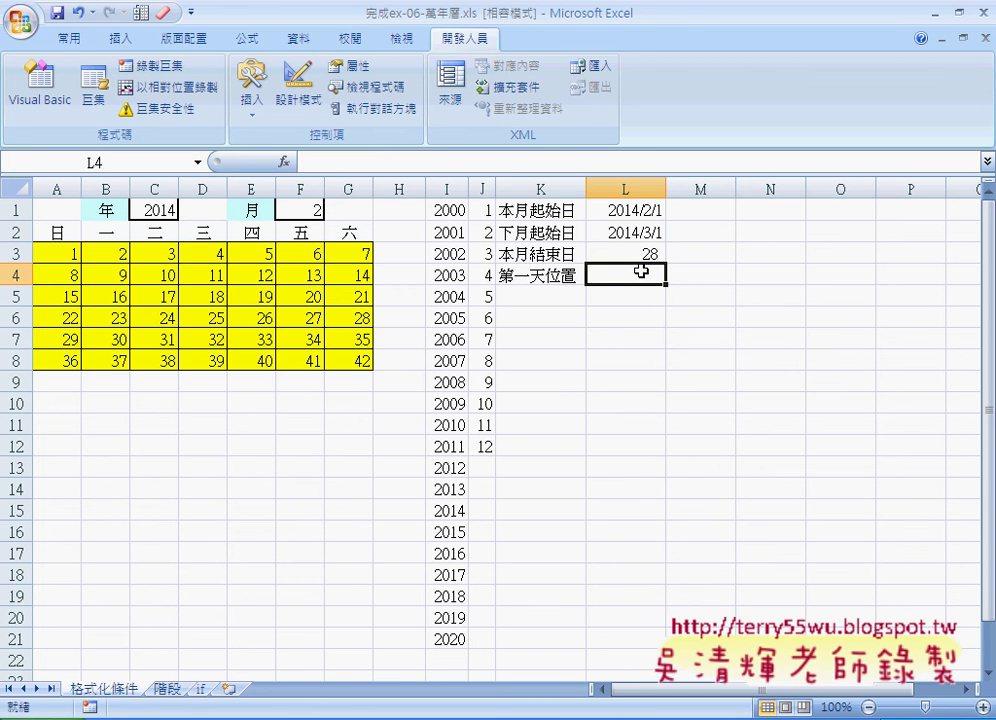
# Enter =WEEKDAY(L1) in L4, giving 7 for February 2014's first day.
pyautogui.click(284, 161)
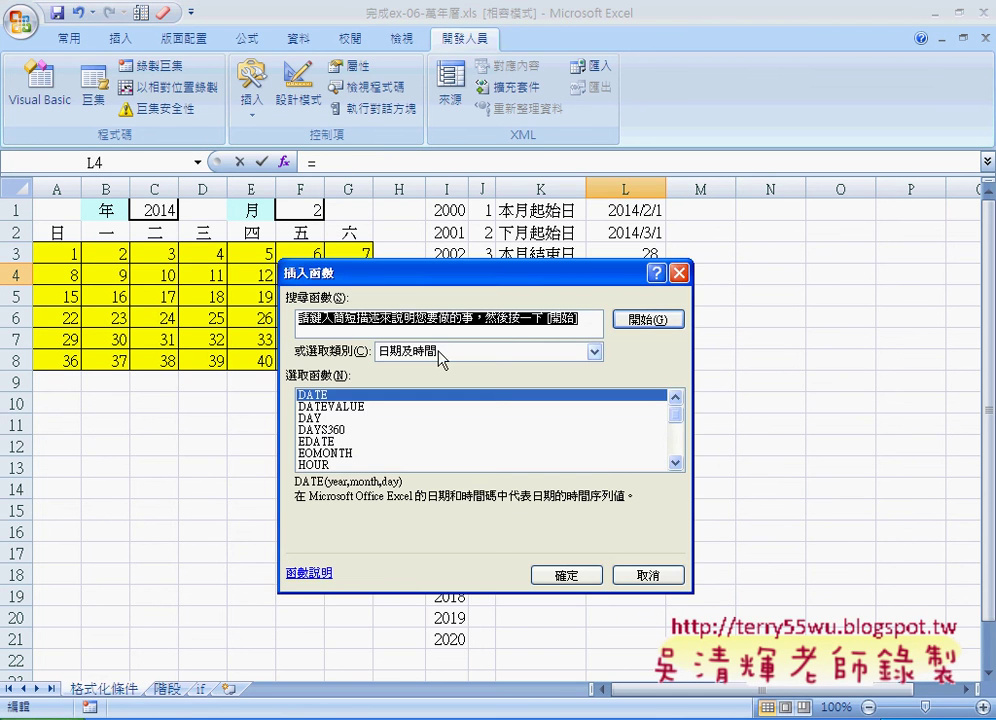
pyautogui.moveTo(675, 427); pyautogui.dragTo(670, 462)
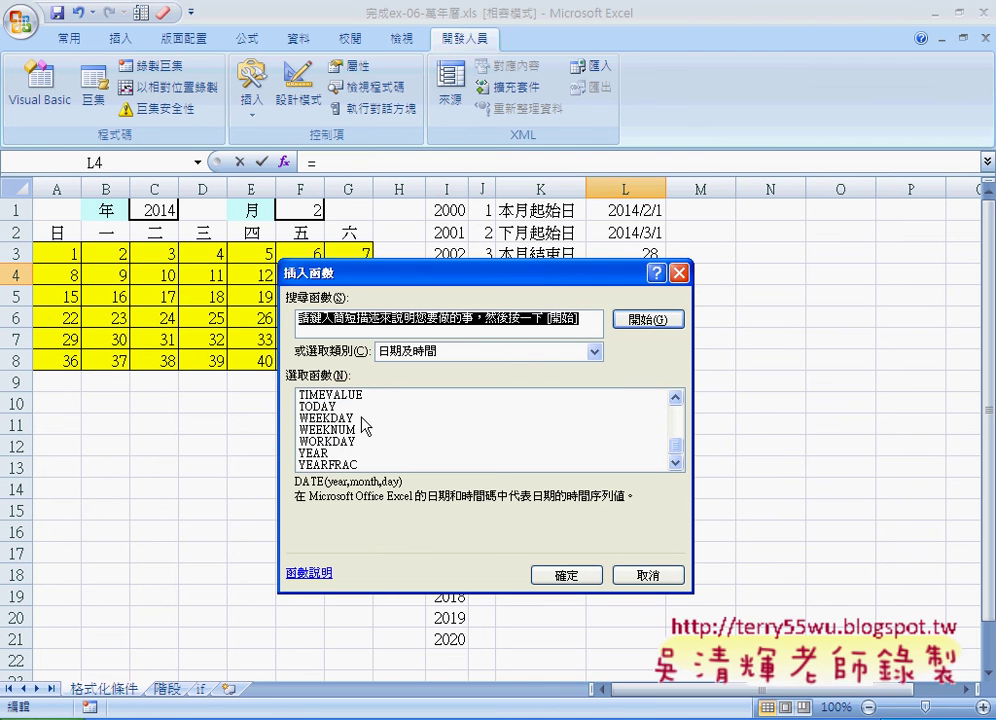
pyautogui.click(365, 418)
pyautogui.click(578, 576)
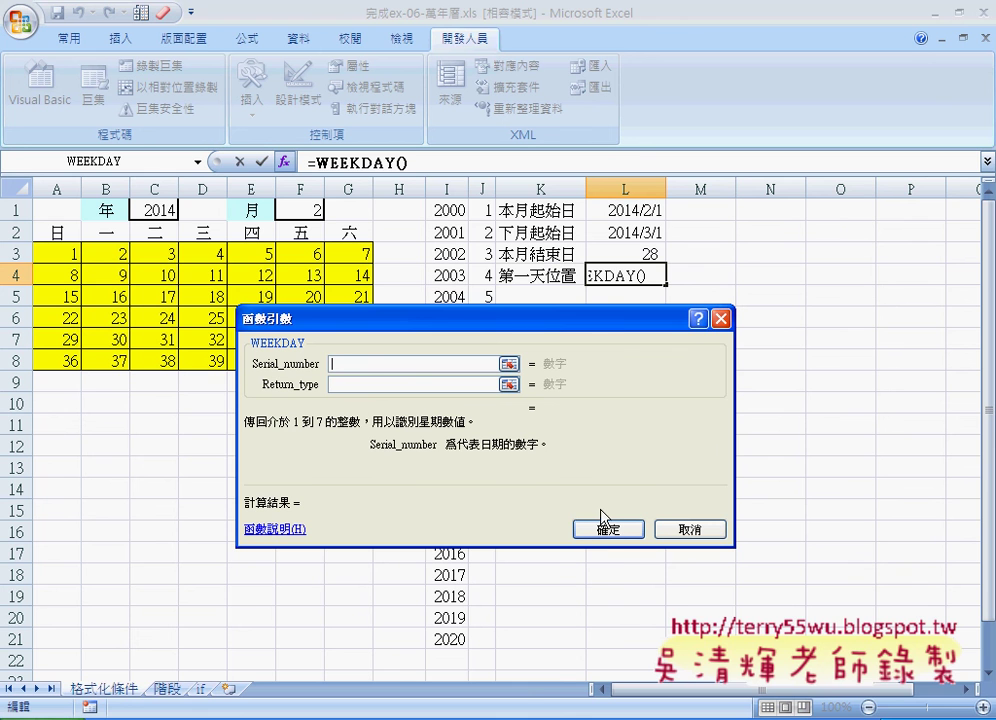
pyautogui.click(641, 212)
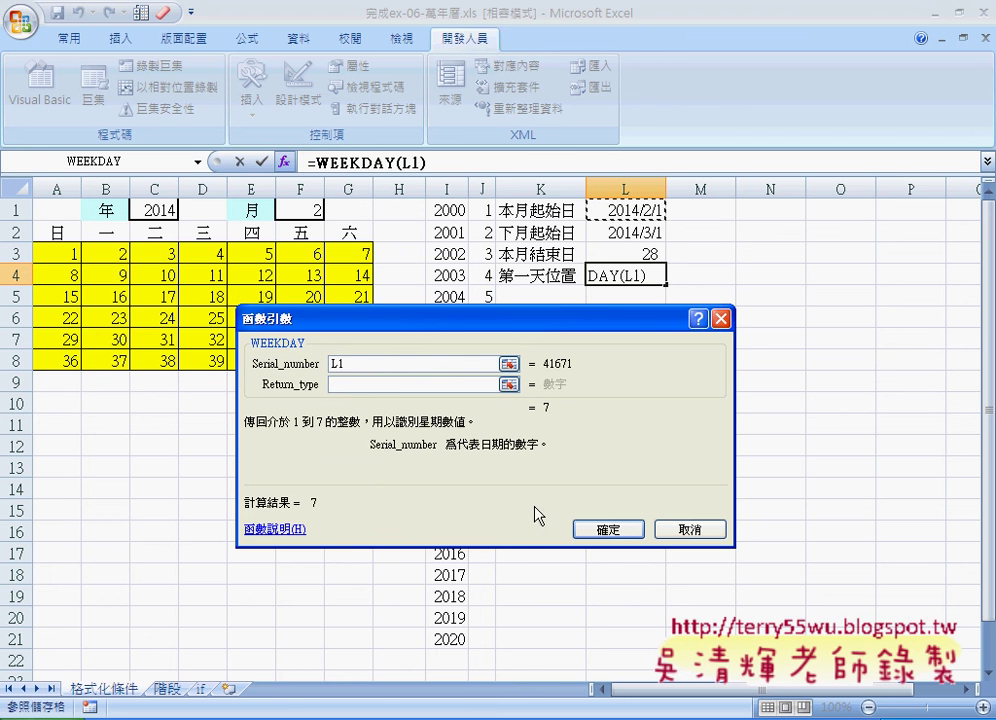
pyautogui.click(612, 531)
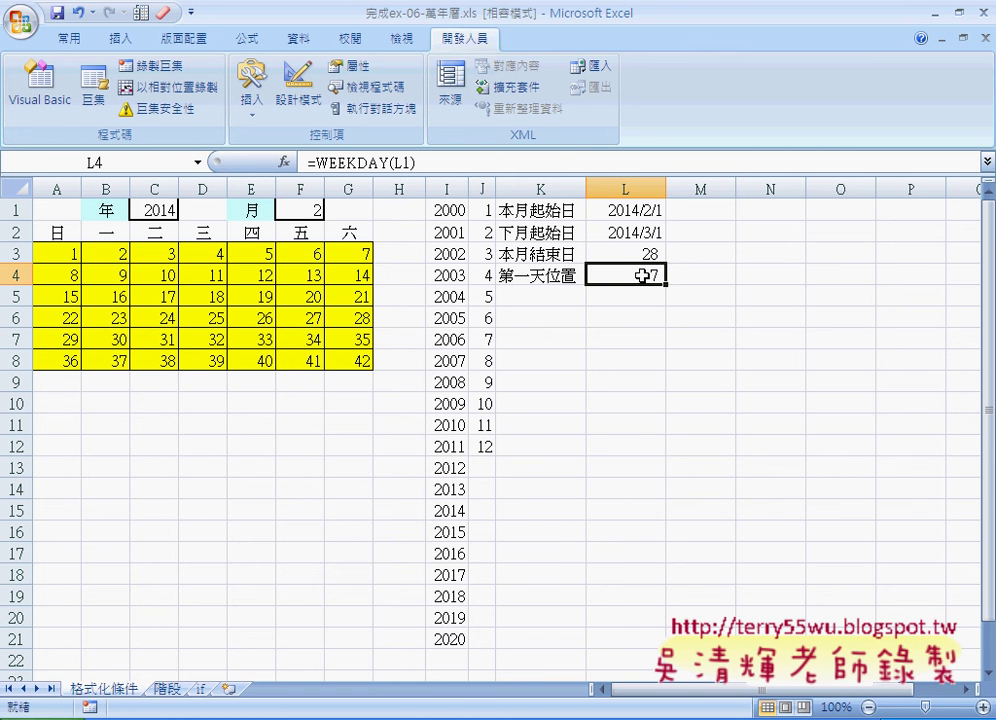
pyautogui.click(362, 254)
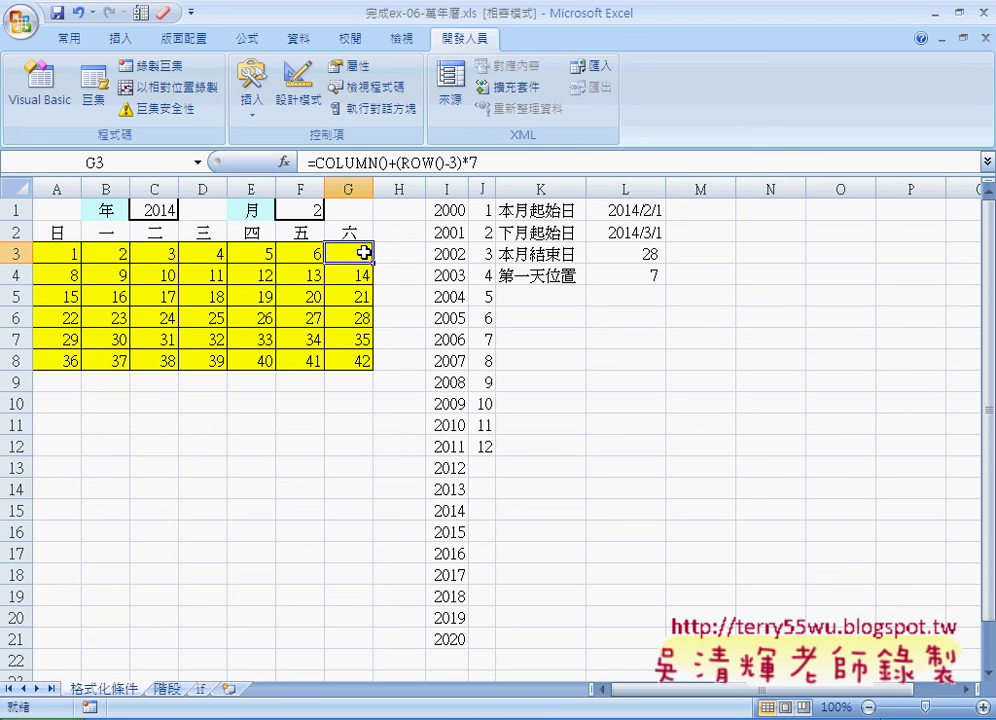
# Select helper cells L1:L3 and the calendar number block A3:G7 to review them.
pyautogui.moveTo(638, 208); pyautogui.dragTo(636, 276)
pyautogui.moveTo(57, 254)
pyautogui.mouseDown()
pyautogui.moveTo(211, 273)
pyautogui.moveTo(344, 334)
pyautogui.moveTo(322, 361)
pyautogui.mouseUp()
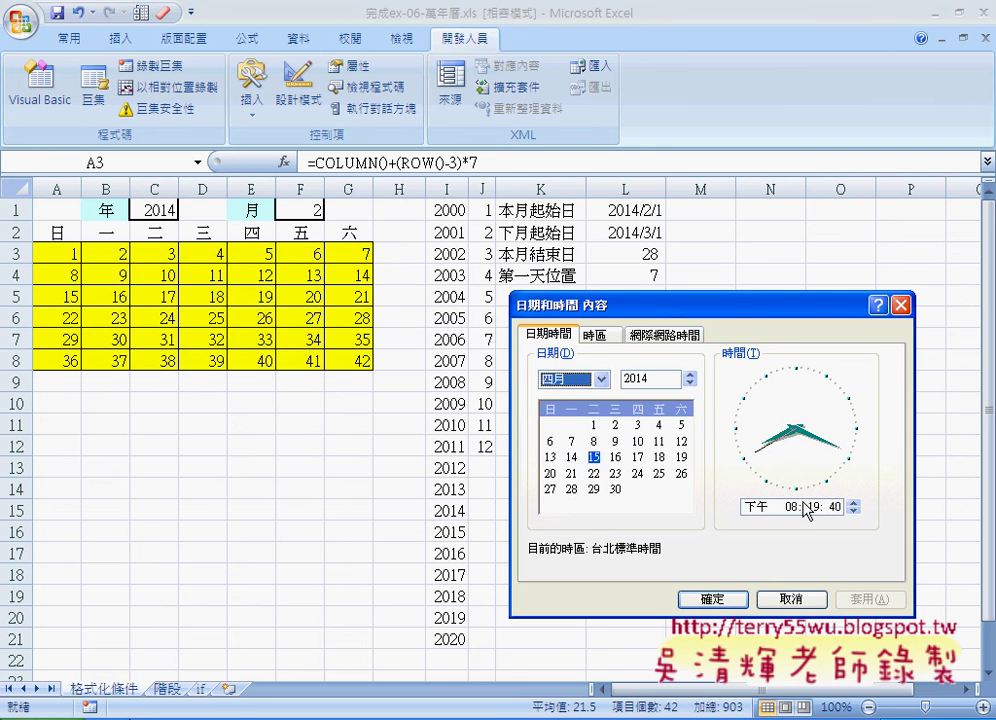
# Switch the Windows calendar to February (二月) 2014 and move the dialog beside the sheet.
pyautogui.click(601, 379)
pyautogui.click(581, 409)
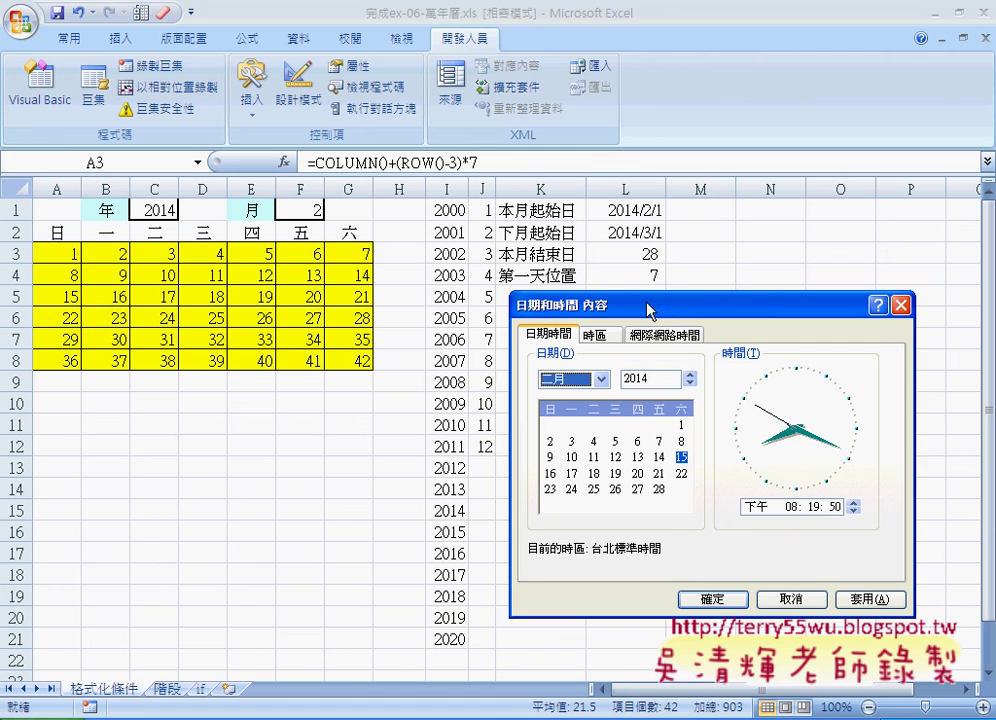
pyautogui.moveTo(605, 306); pyautogui.dragTo(555, 327)
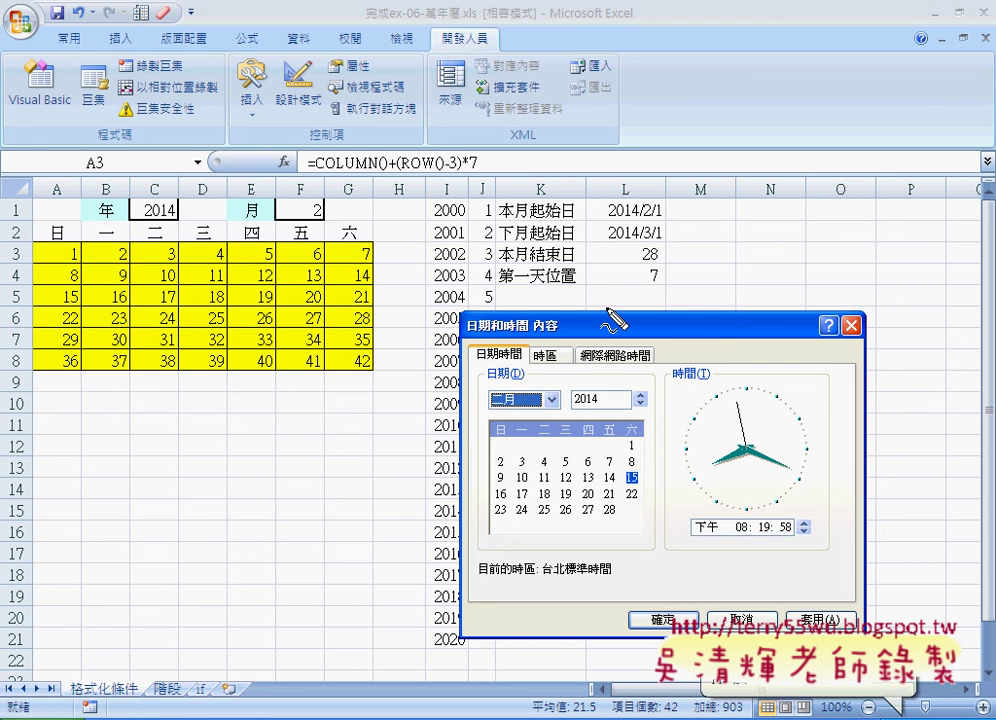
pyautogui.moveTo(183, 379)
pyautogui.mouseDown()
pyautogui.moveTo(256, 217)
pyautogui.moveTo(329, 338)
pyautogui.moveTo(195, 393)
pyautogui.mouseUp()
pyautogui.moveTo(335, 330)
pyautogui.mouseDown()
pyautogui.moveTo(440, 462)
pyautogui.moveTo(482, 464)
pyautogui.mouseUp()
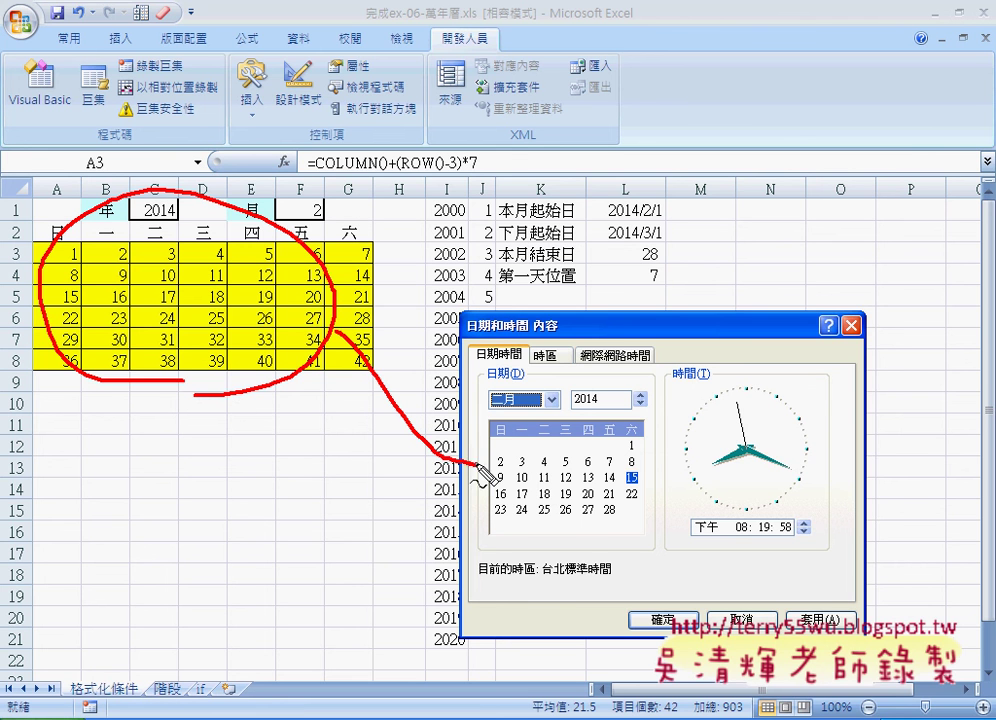
pyautogui.moveTo(565, 542)
pyautogui.mouseDown()
pyautogui.moveTo(489, 494)
pyautogui.moveTo(672, 503)
pyautogui.moveTo(553, 537)
pyautogui.mouseUp()
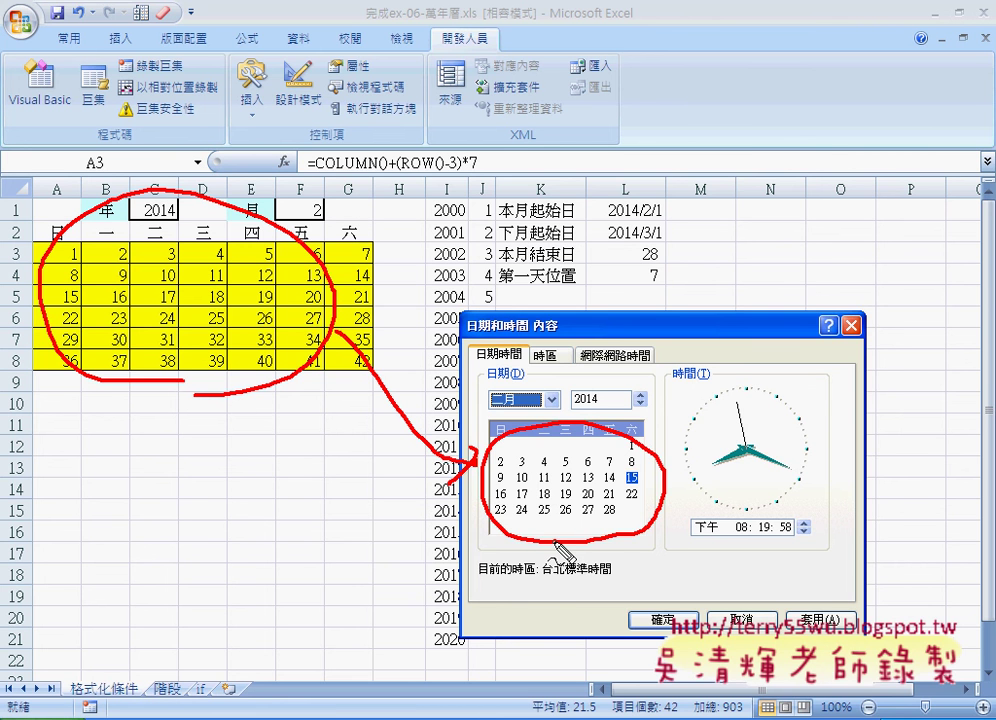